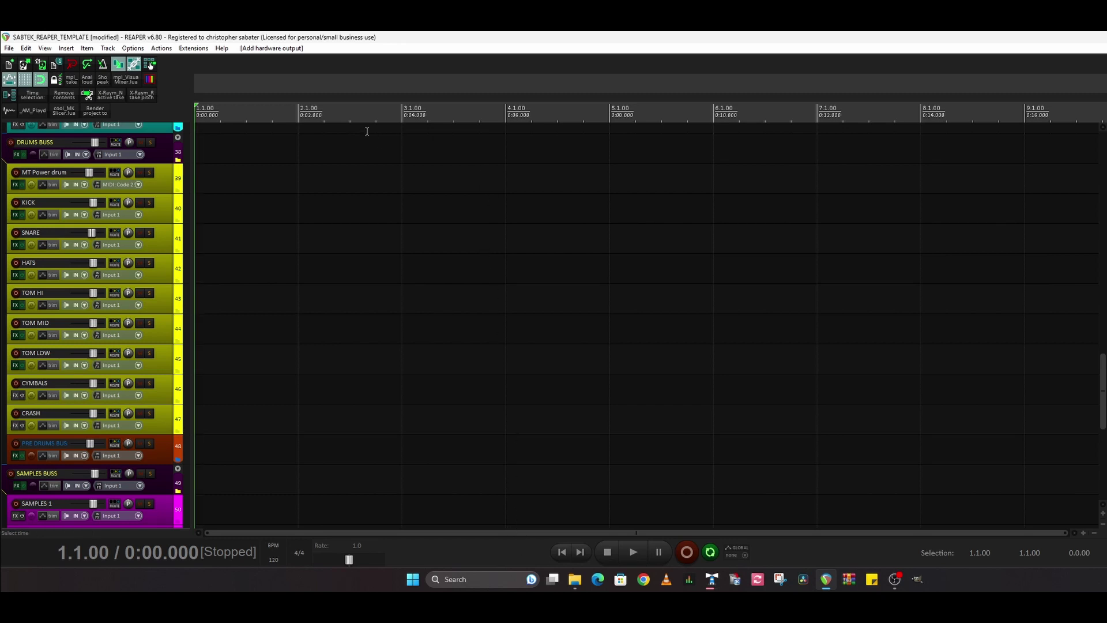
Open the VST plug-in preferences and view the options for editing the plug-in path list.
{"action": "left_click", "coordinate": [133, 48]}
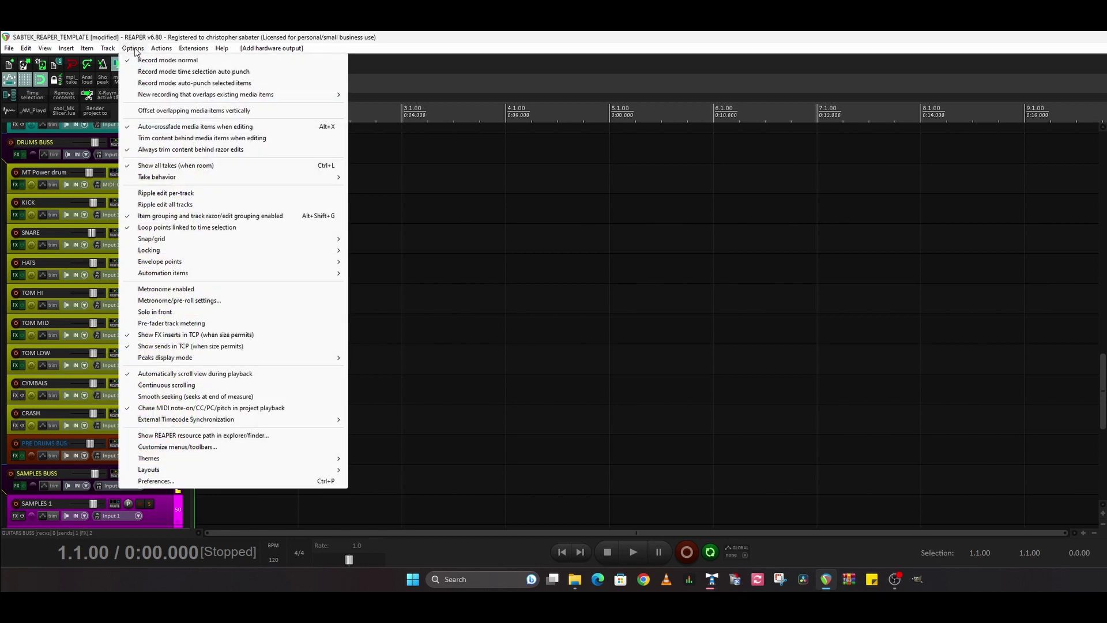
{"action": "left_click", "coordinate": [161, 483]}
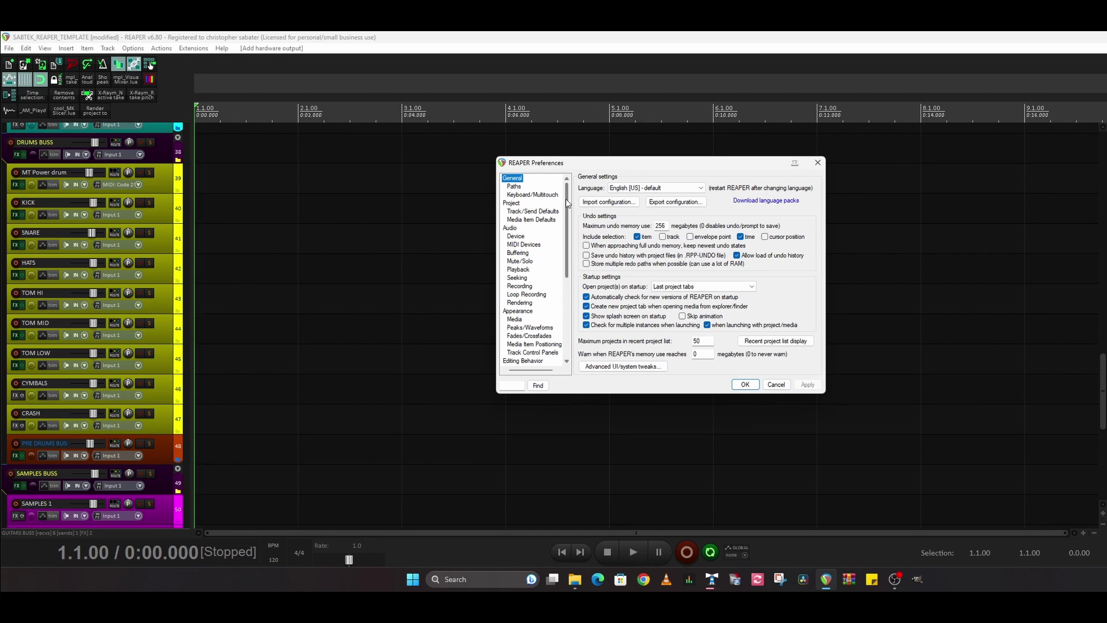
{"action": "left_click_drag", "start_coordinate": [565, 202], "coordinate": [569, 294]}
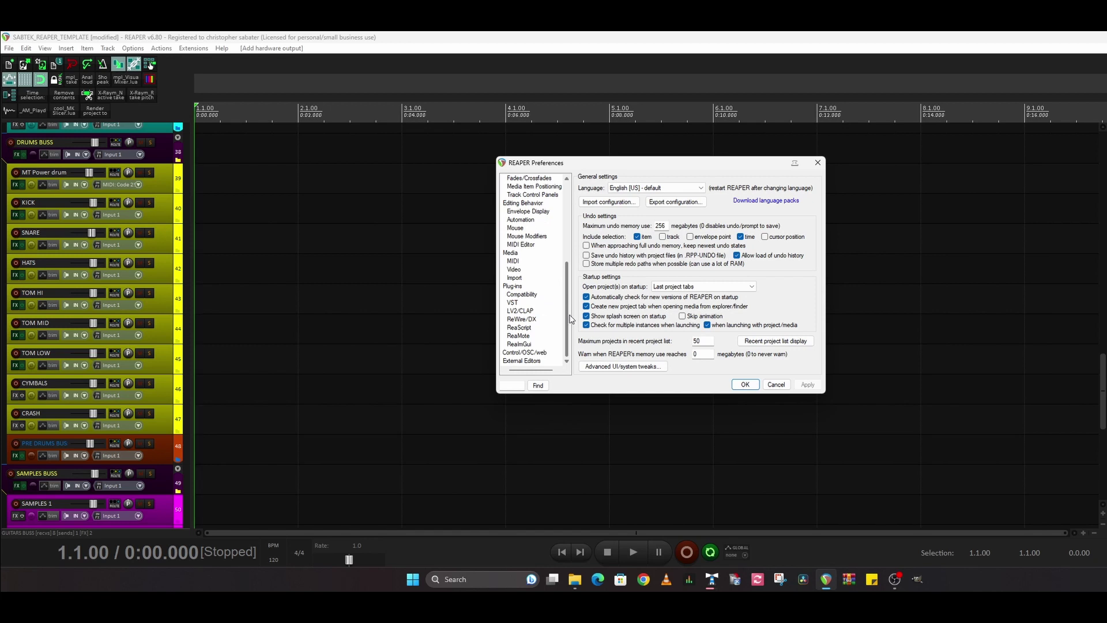
{"action": "left_click", "coordinate": [512, 304]}
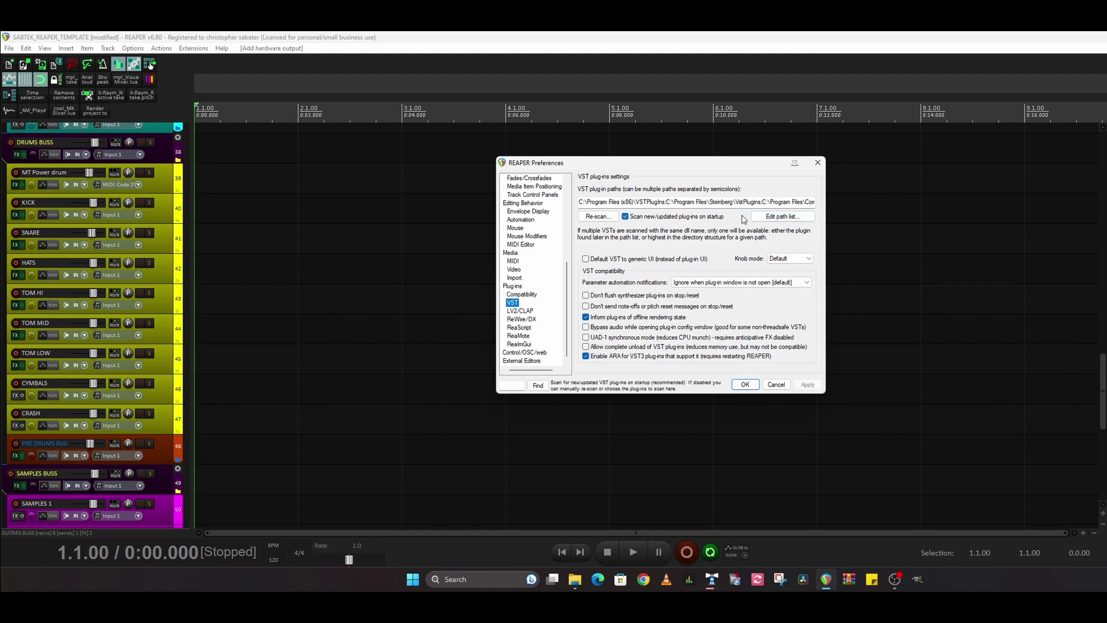
{"action": "left_click", "coordinate": [782, 222]}
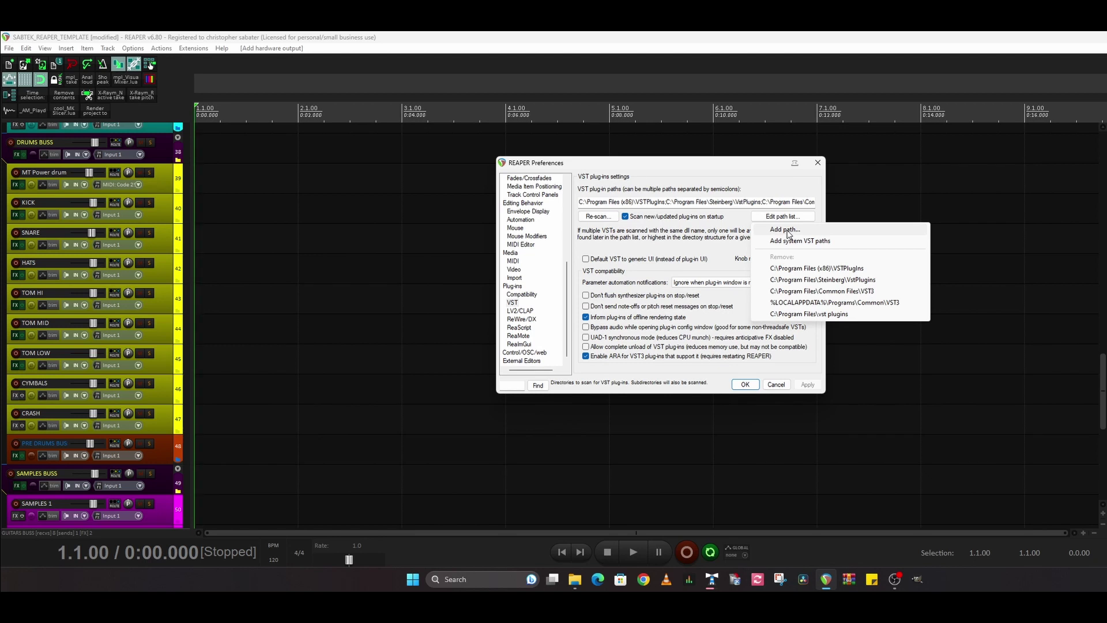
{"action": "left_click", "coordinate": [744, 220]}
{"action": "left_click", "coordinate": [744, 220]}
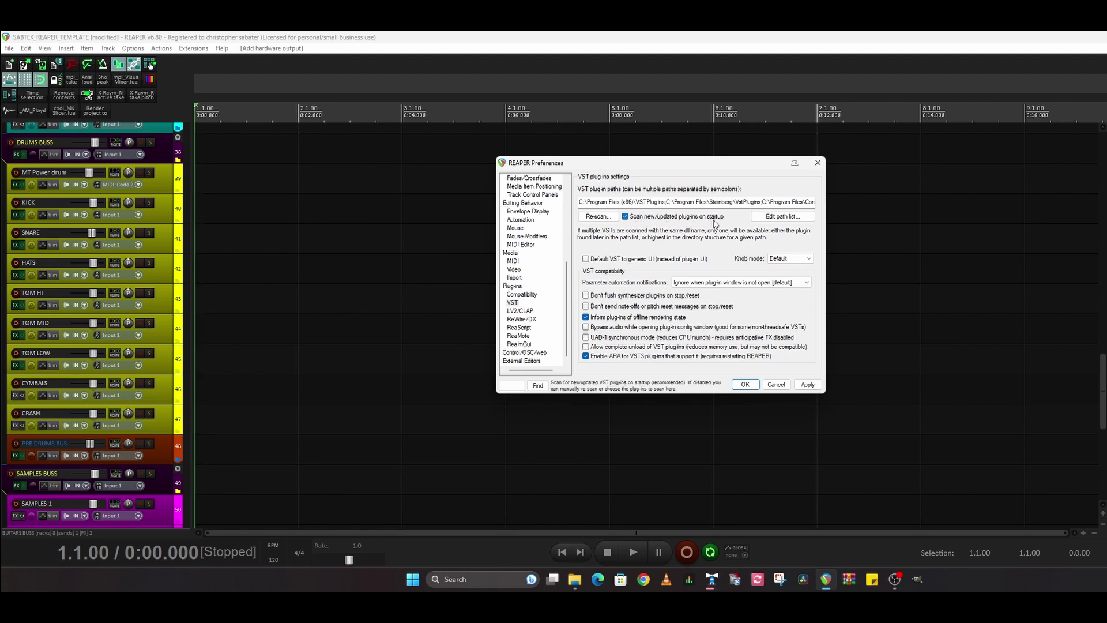
Try to enable Focusrite USB MIDI as both an input and an output in the MIDI device preferences.
{"action": "scroll", "coordinate": [570, 236], "scroll_direction": "up", "scroll_amount": 4}
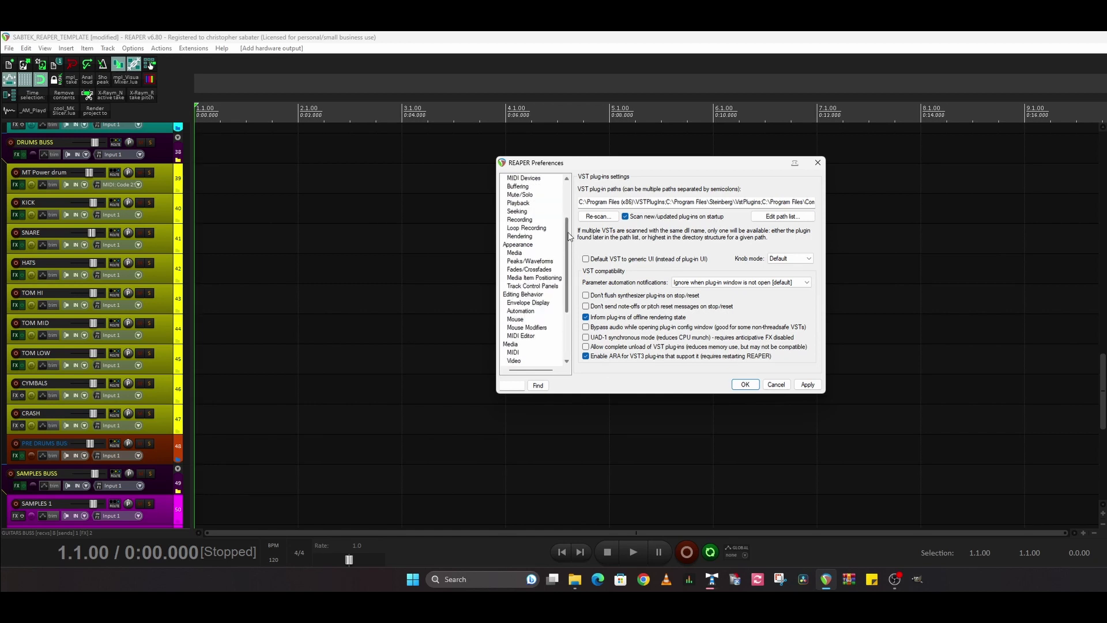
{"action": "left_click_drag", "start_coordinate": [569, 237], "coordinate": [566, 204]}
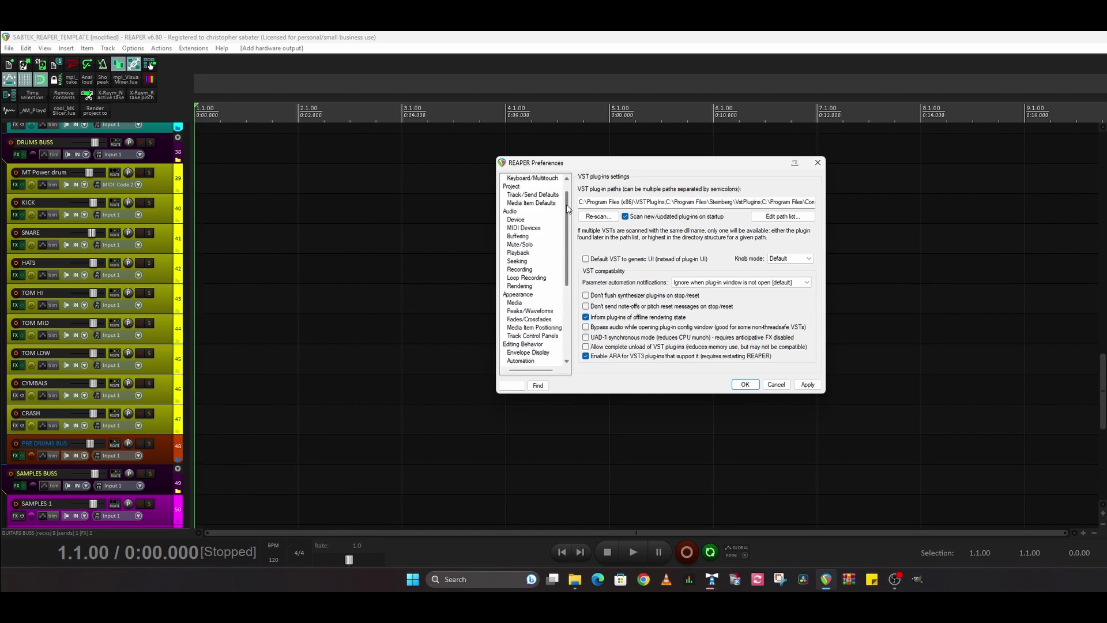
{"action": "left_click", "coordinate": [533, 228]}
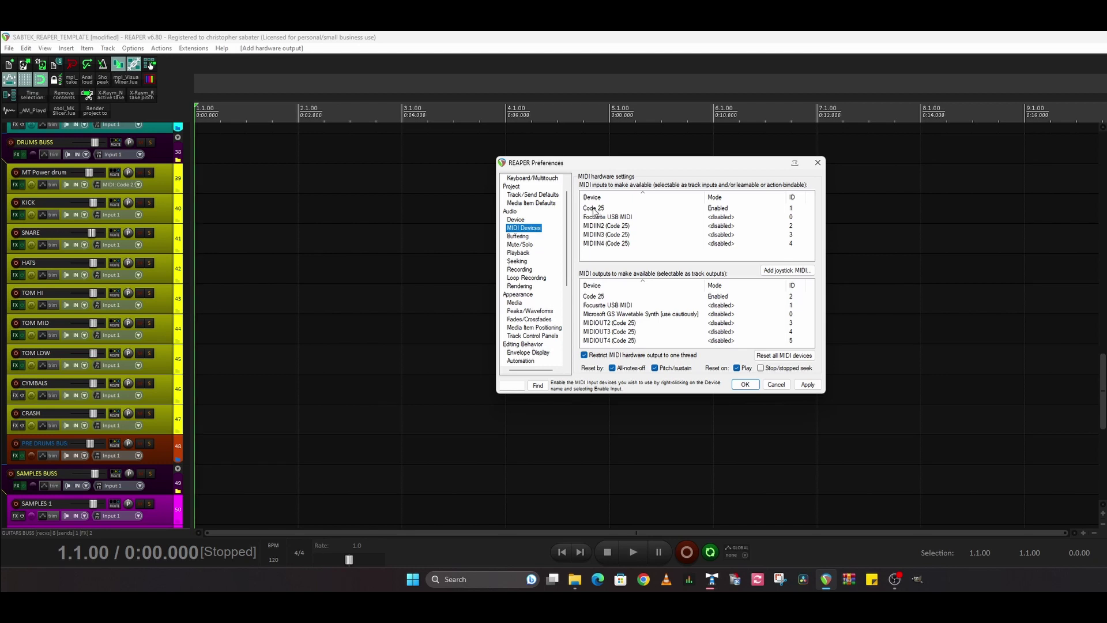
{"action": "right_click", "coordinate": [723, 221]}
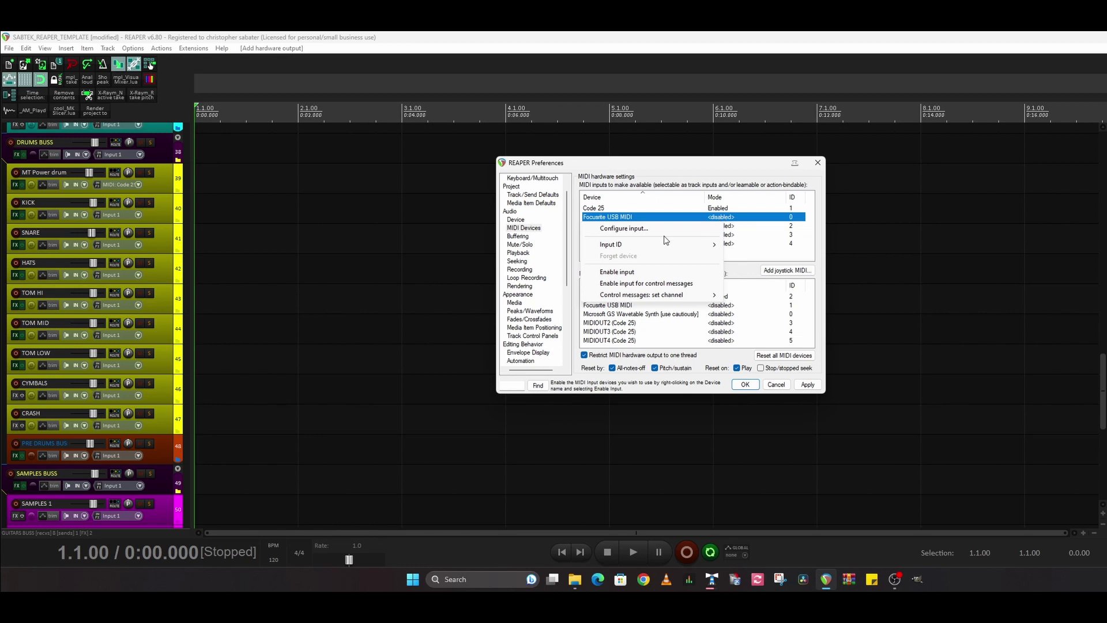
{"action": "left_click", "coordinate": [631, 274]}
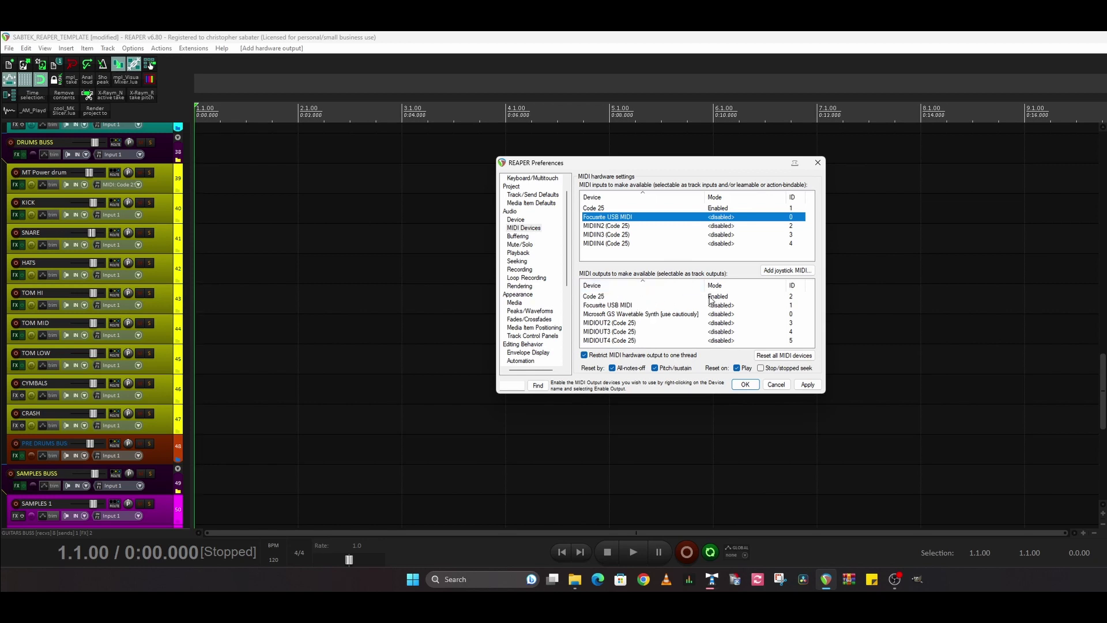
{"action": "left_click", "coordinate": [719, 309]}
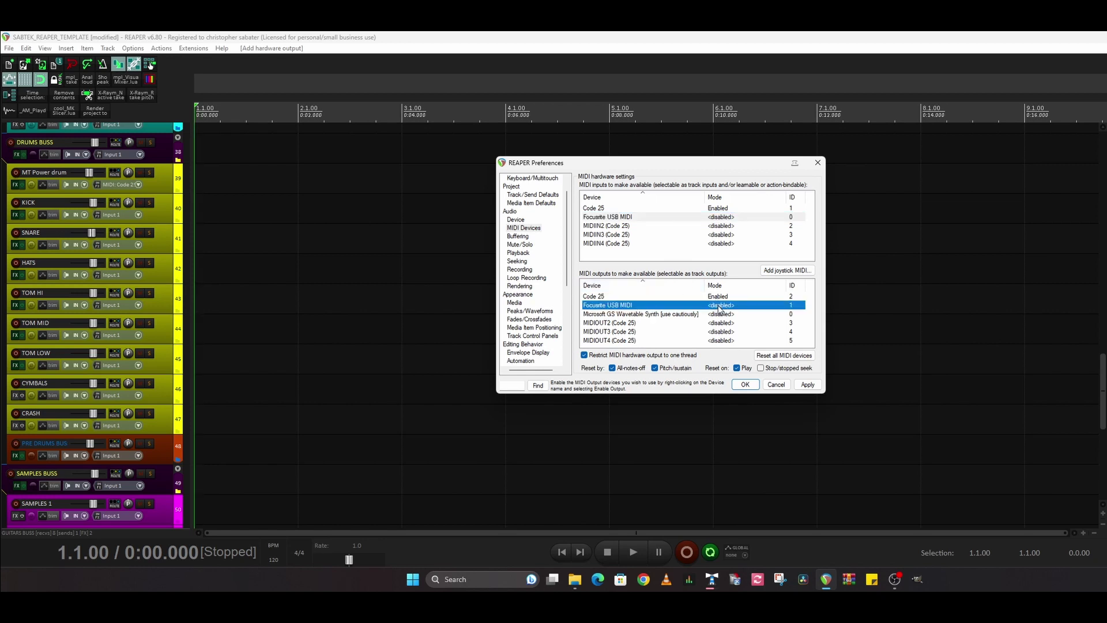
{"action": "right_click", "coordinate": [719, 309]}
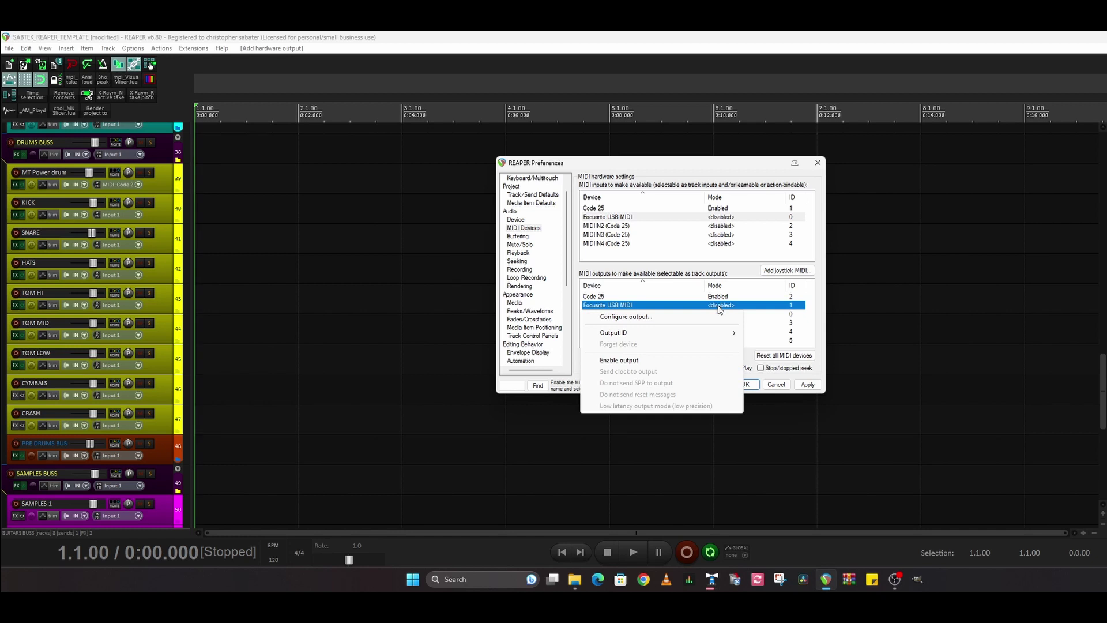
{"action": "left_click", "coordinate": [609, 360]}
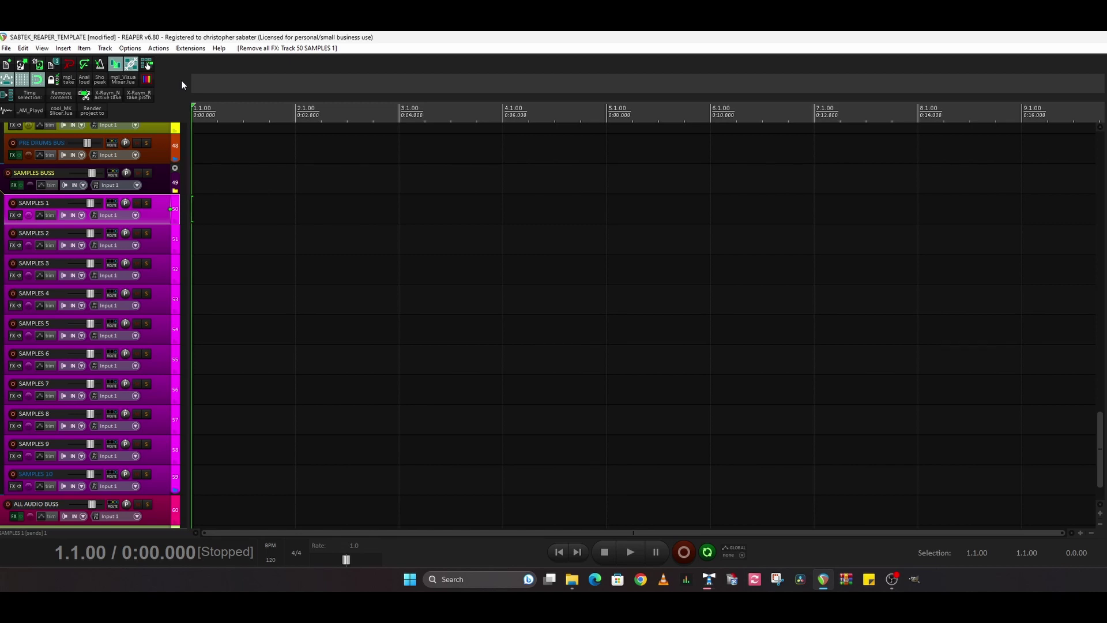
Open ReaPack's repository manager.
{"action": "left_click", "coordinate": [192, 48]}
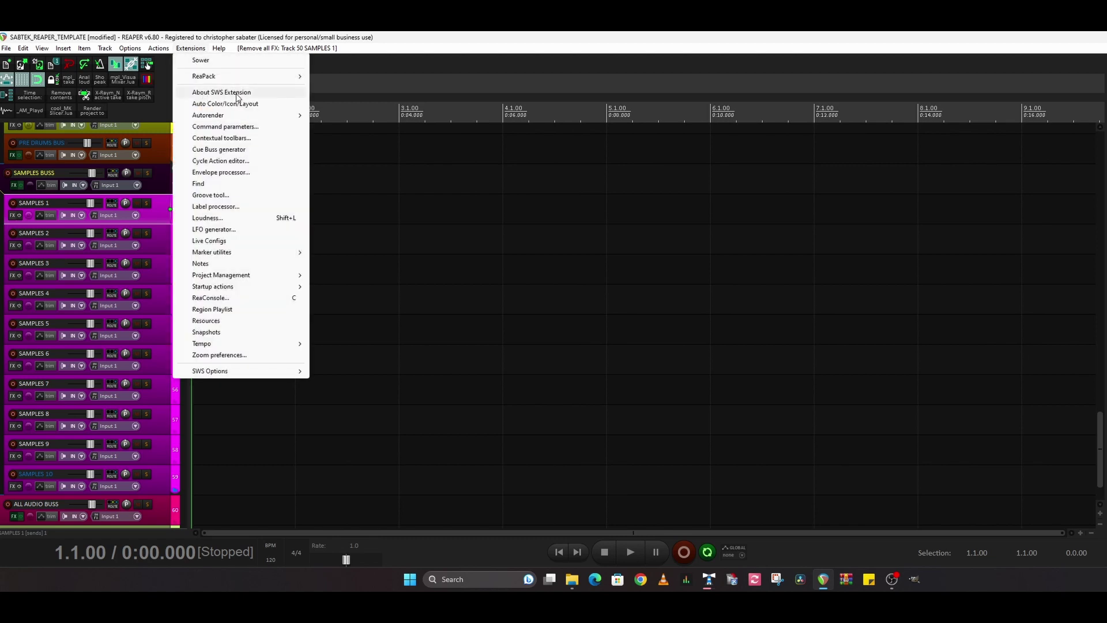
{"action": "mouse_move", "coordinate": [225, 82]}
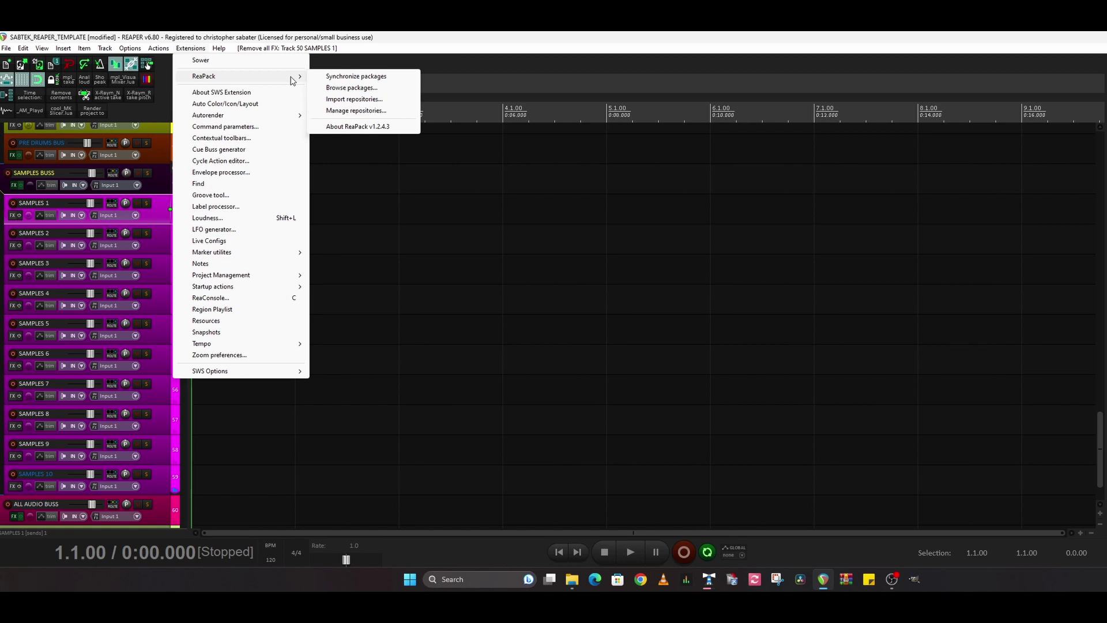
{"action": "left_click", "coordinate": [345, 111]}
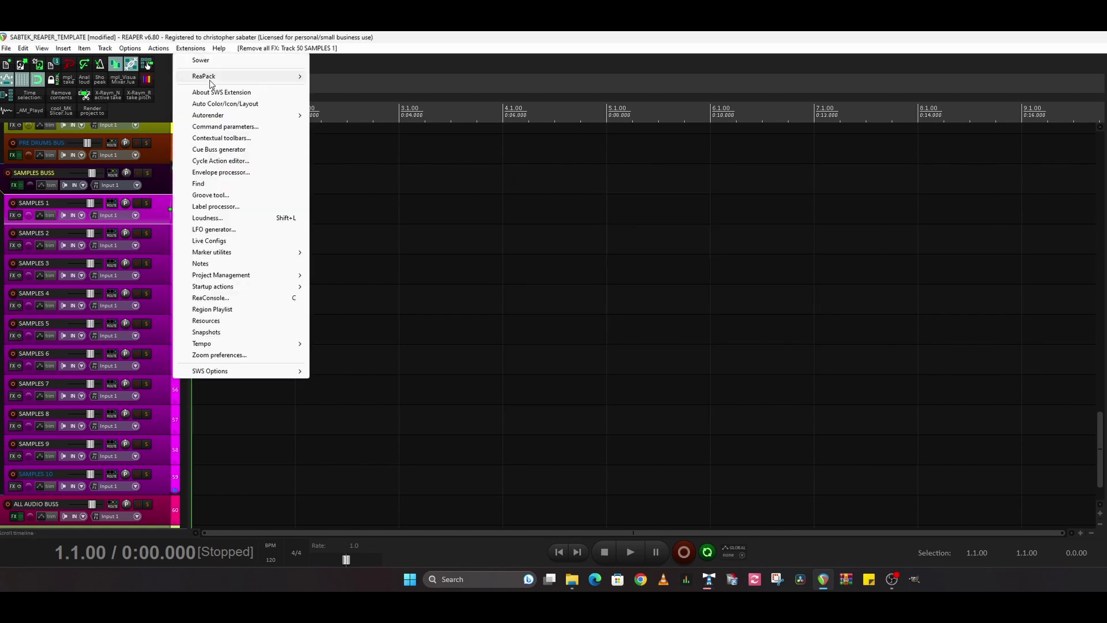
Browse ReaPack's list of available packages, then close it.
{"action": "mouse_move", "coordinate": [212, 79]}
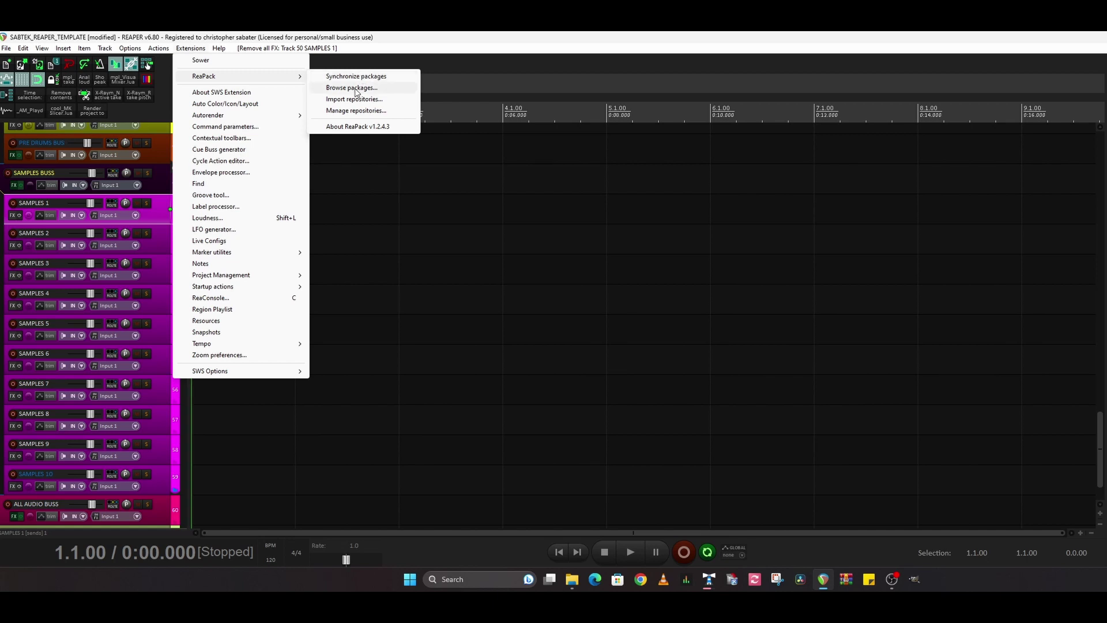
{"action": "left_click", "coordinate": [356, 89]}
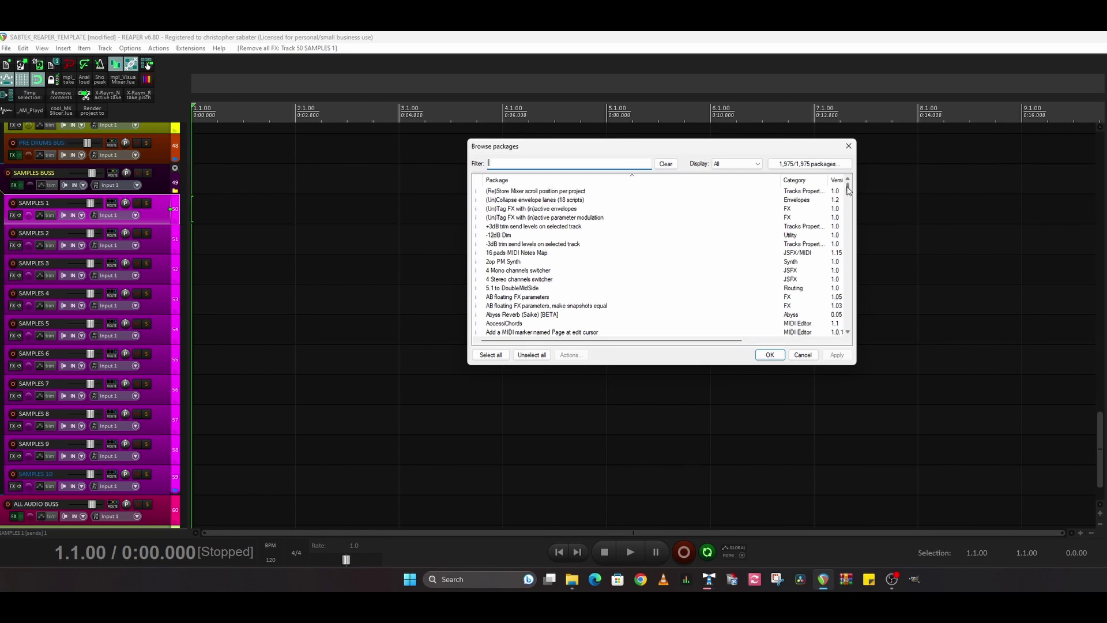
{"action": "left_click_drag", "start_coordinate": [847, 190], "coordinate": [847, 208]}
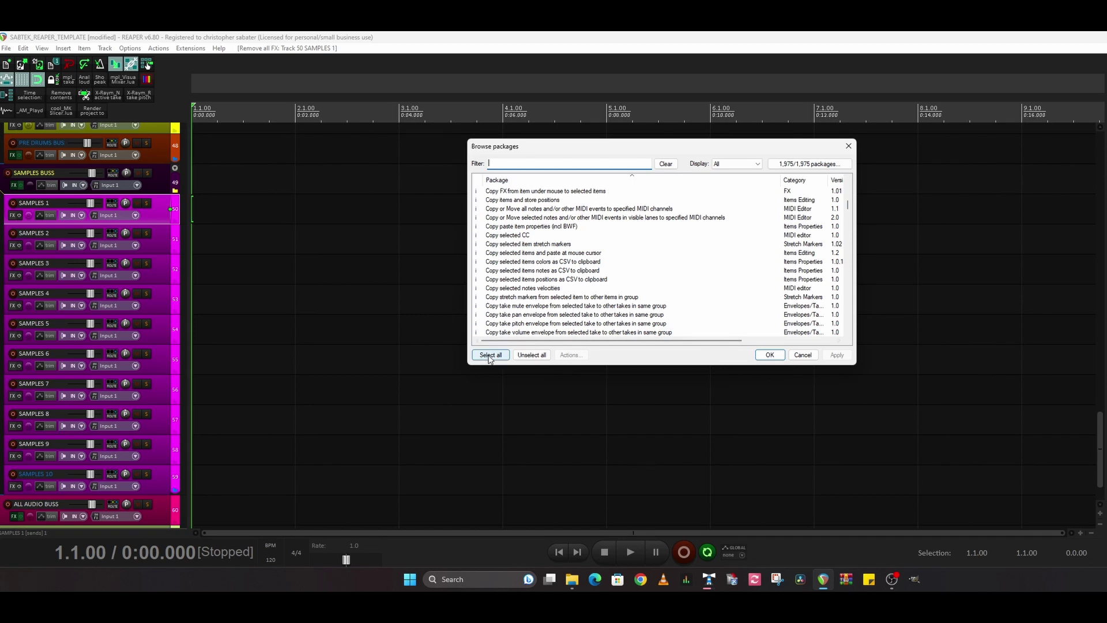
{"action": "left_click", "coordinate": [848, 146]}
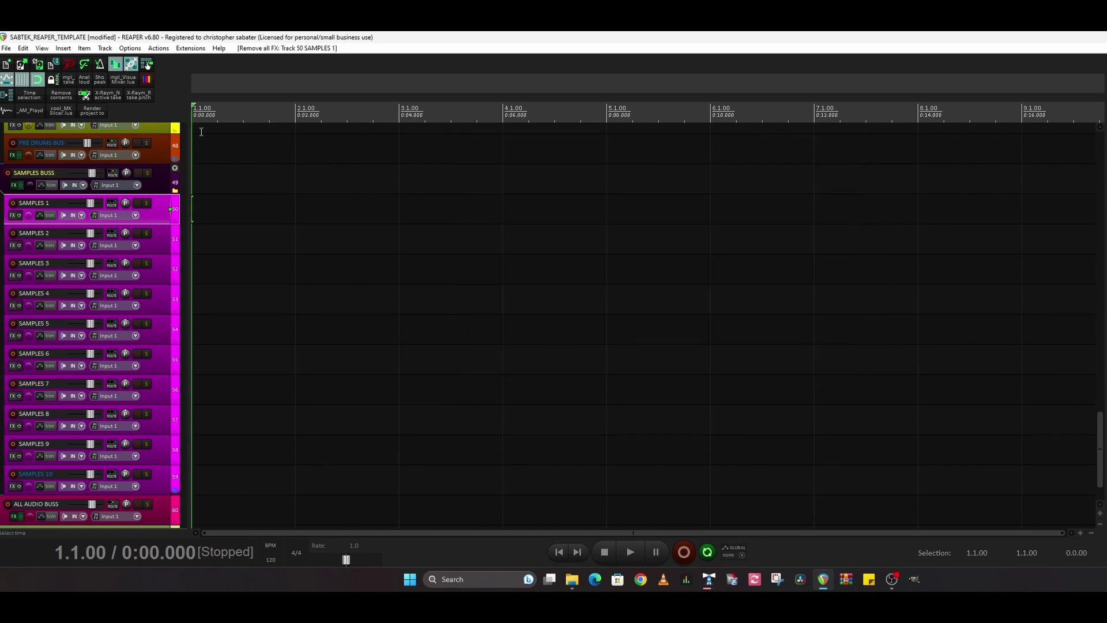
Open ReaPack's repository import.
{"action": "left_click", "coordinate": [195, 49]}
{"action": "mouse_move", "coordinate": [231, 76]}
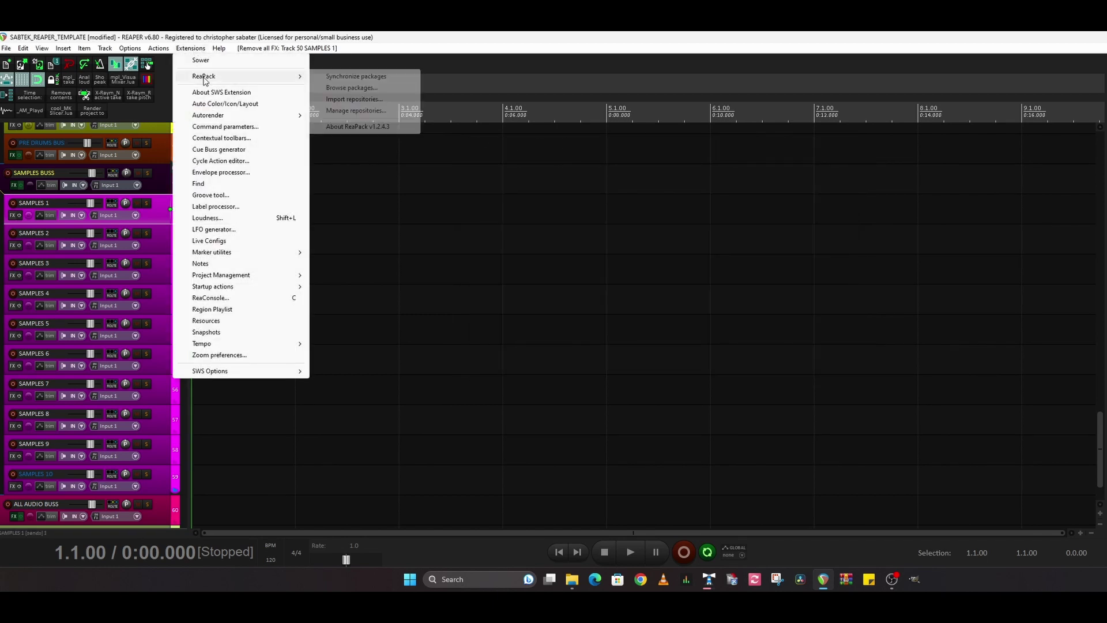
{"action": "left_click", "coordinate": [352, 99]}
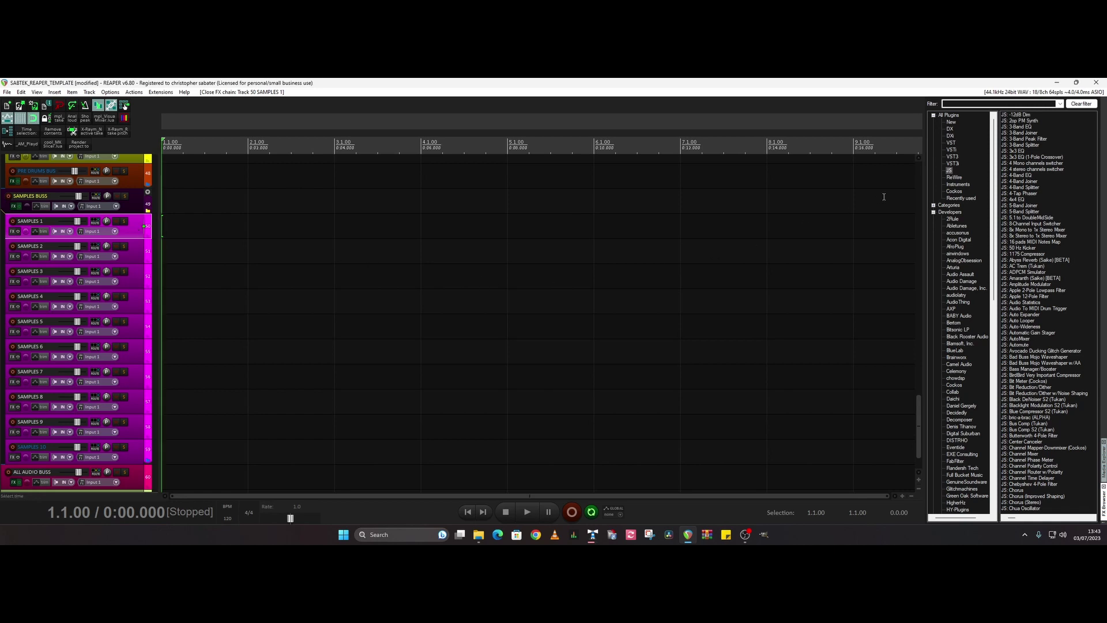
Add the JS effect Abyss Reverb (Saike) [BETA] to the SAMPLES 1 track and show the track's FX chain.
{"action": "left_click", "coordinate": [950, 171]}
{"action": "left_click", "coordinate": [1014, 260]}
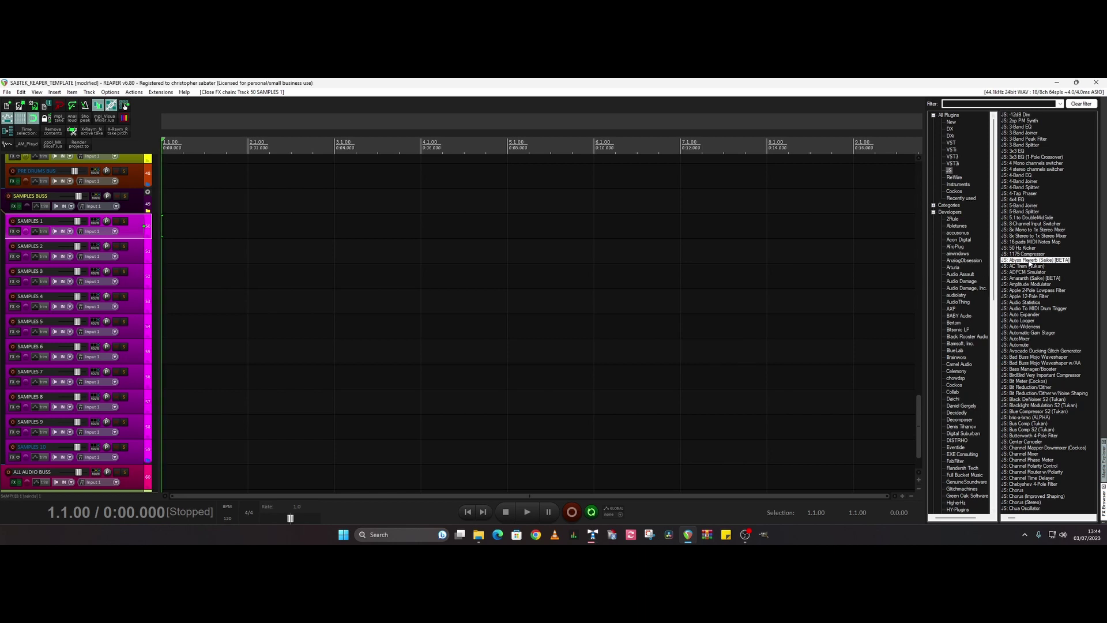
{"action": "right_click", "coordinate": [1014, 262]}
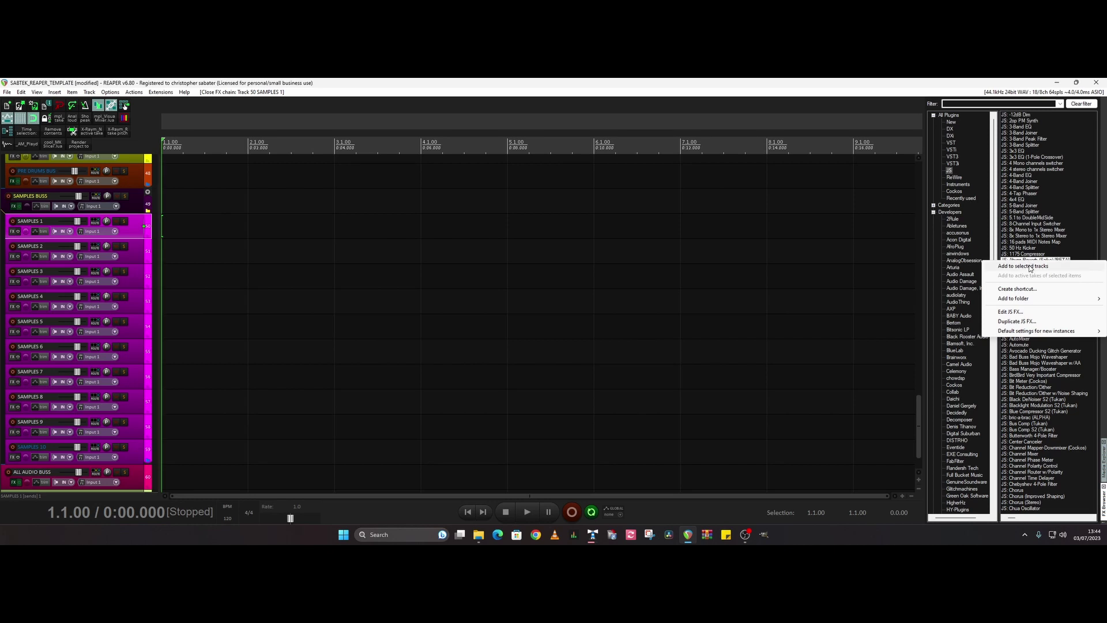
{"action": "left_click", "coordinate": [1030, 266]}
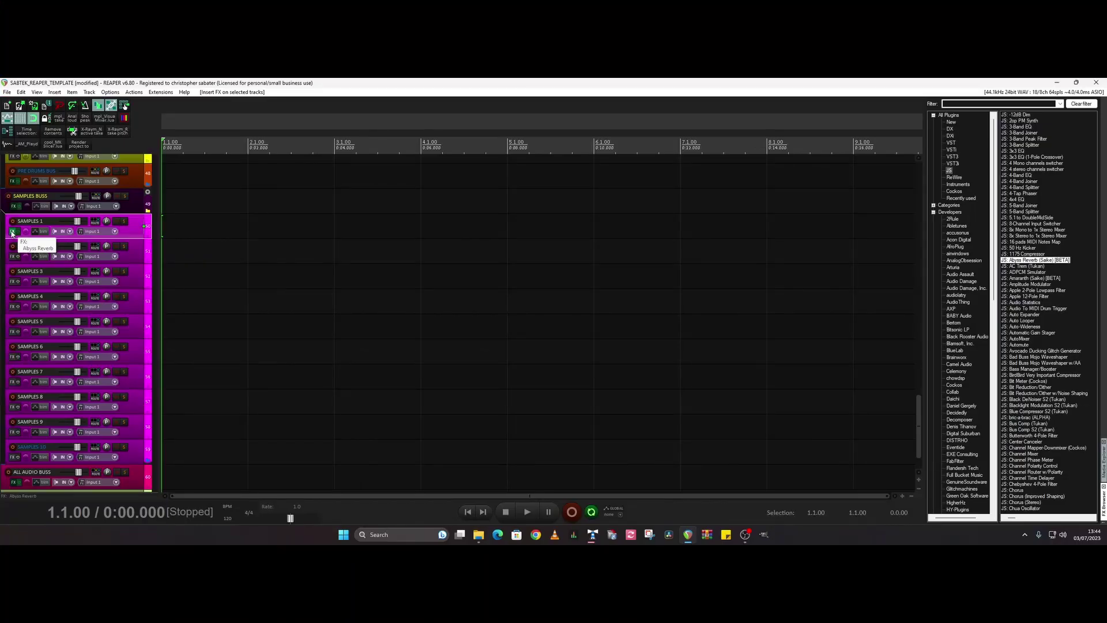
{"action": "left_click", "coordinate": [12, 231]}
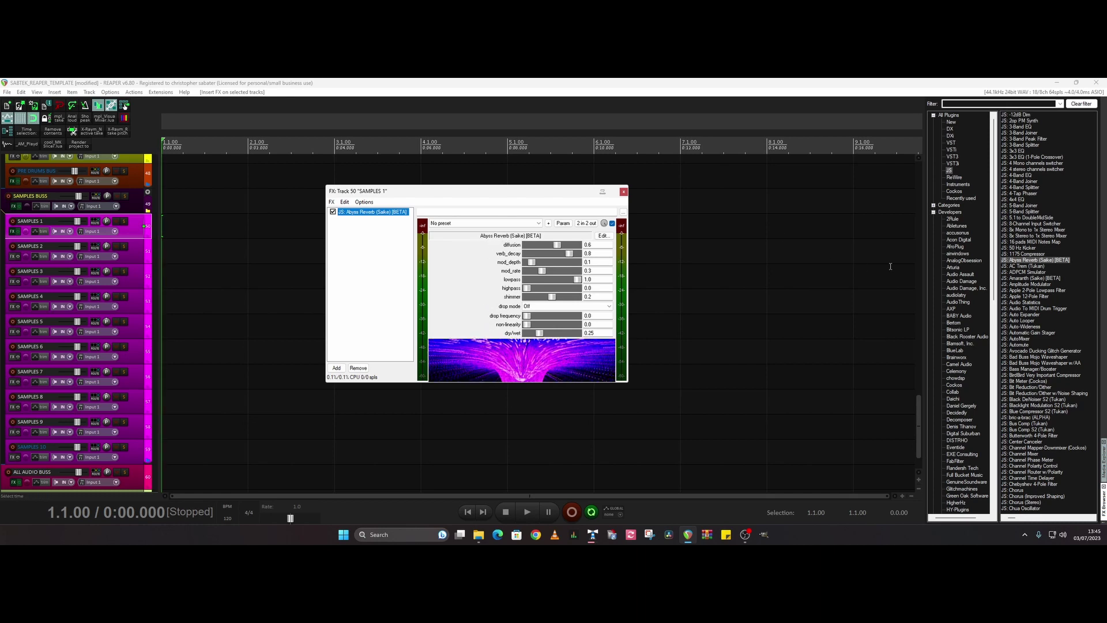
Add the JS effect AC Trem (Tukan) to the SAMPLES 1 track and reposition its FX window.
{"action": "left_click", "coordinate": [1022, 266]}
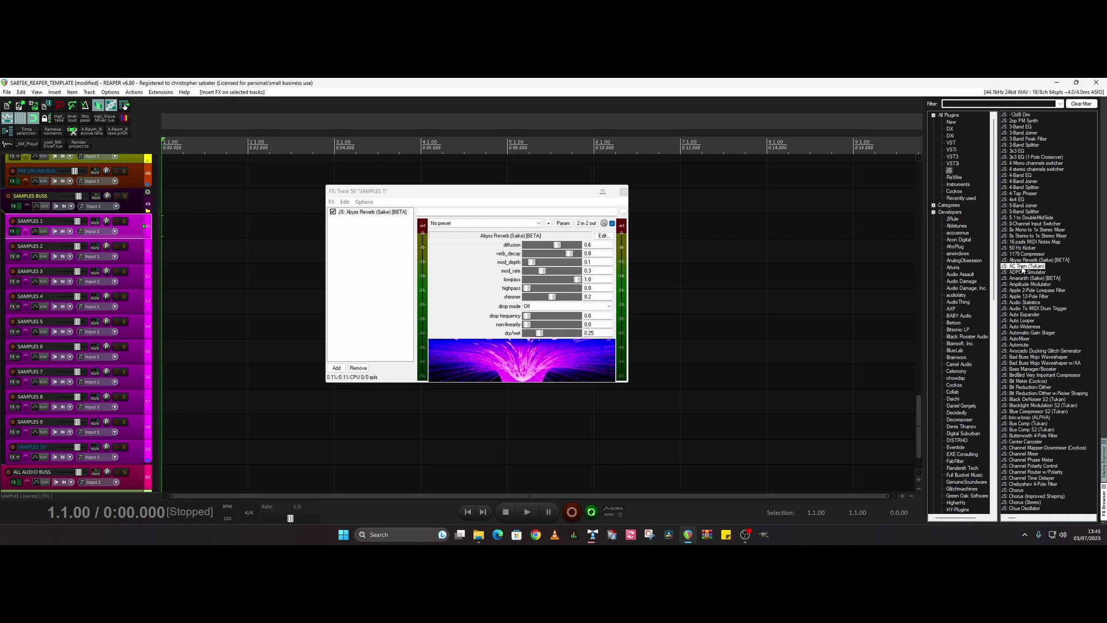
{"action": "right_click", "coordinate": [1023, 268]}
{"action": "left_click", "coordinate": [1024, 274]}
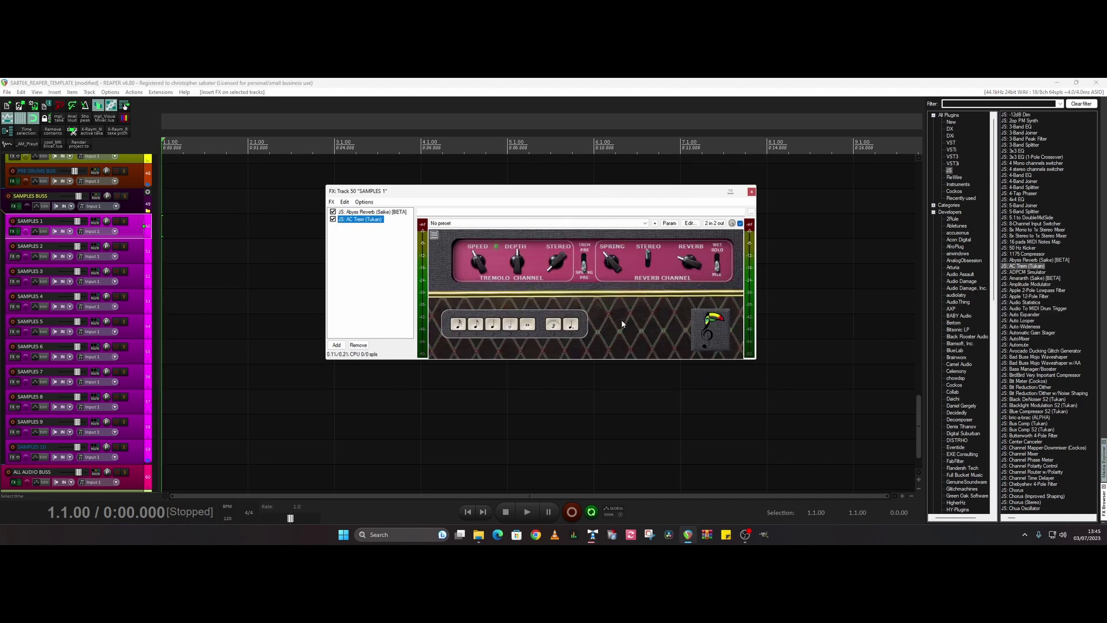
{"action": "left_click_drag", "start_coordinate": [586, 192], "coordinate": [570, 183]}
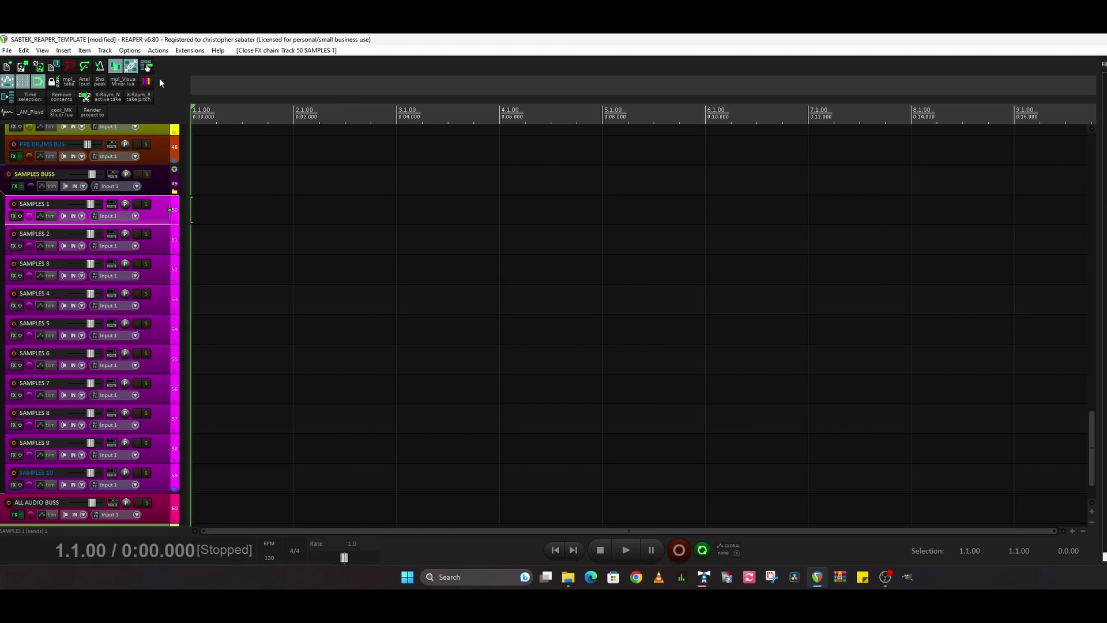
Open the action list, reposition its window and filter the actions for "Render project".
{"action": "left_click", "coordinate": [159, 51]}
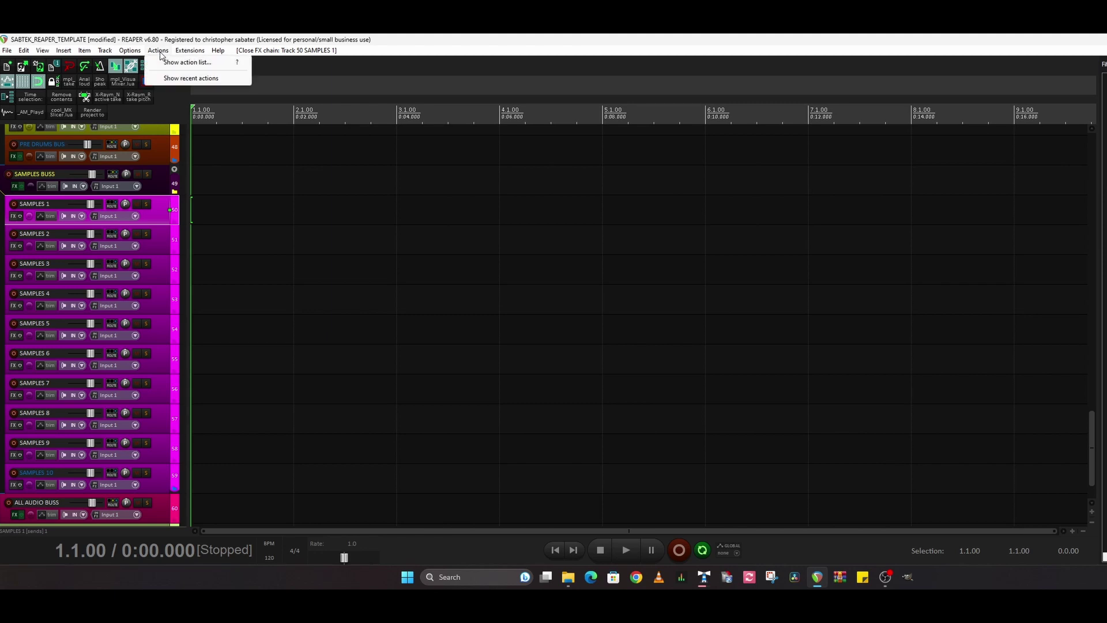
{"action": "left_click", "coordinate": [188, 64]}
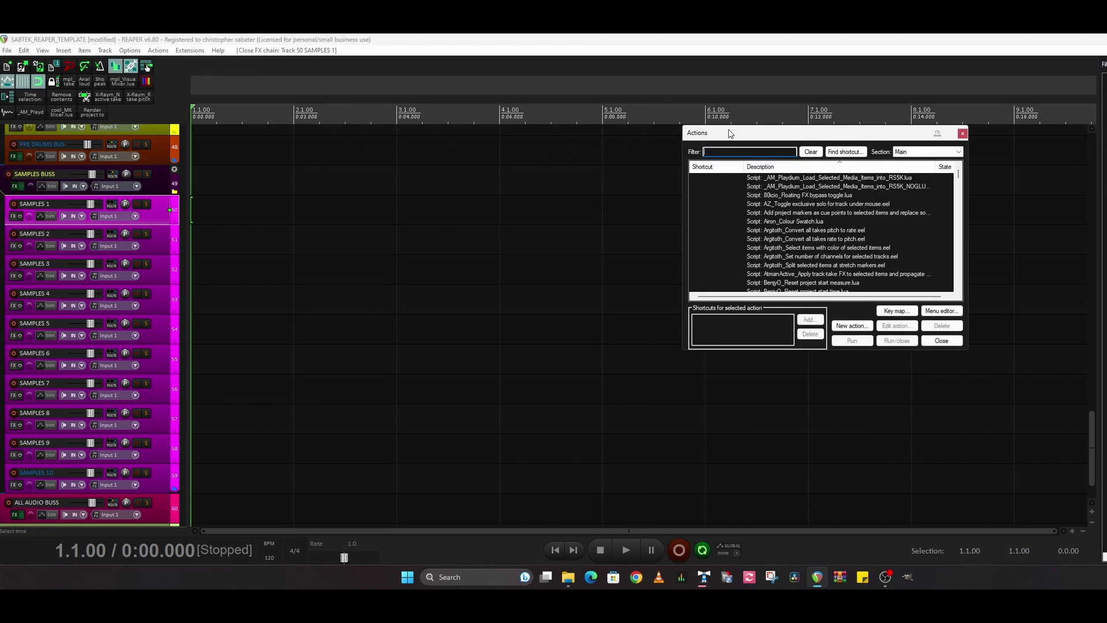
{"action": "left_click_drag", "start_coordinate": [729, 133], "coordinate": [713, 134]}
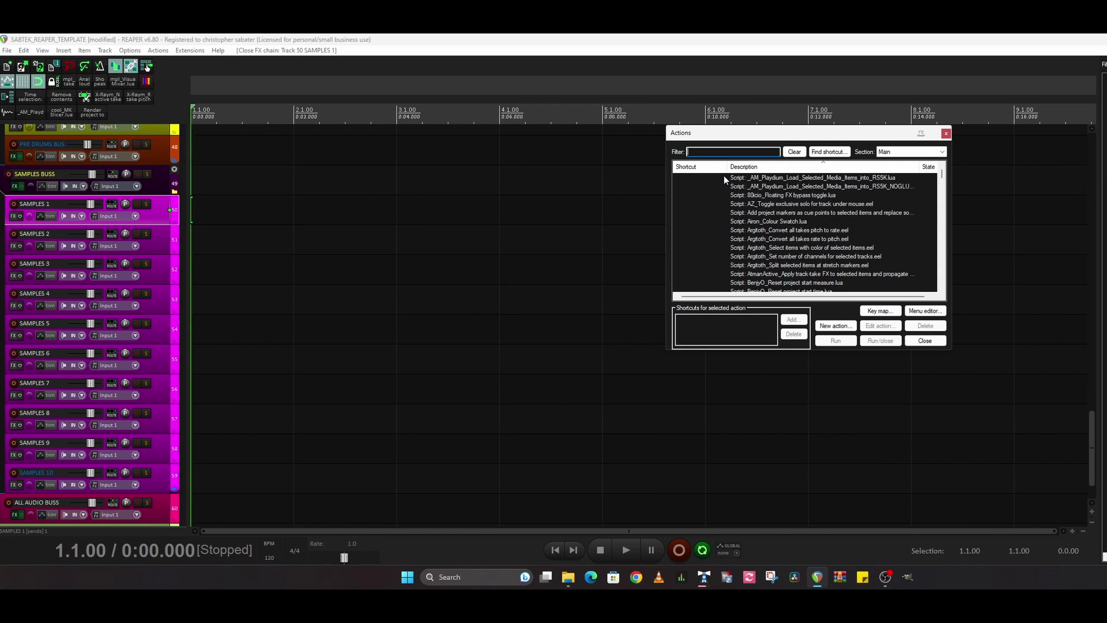
{"action": "left_click_drag", "start_coordinate": [795, 134], "coordinate": [774, 133]}
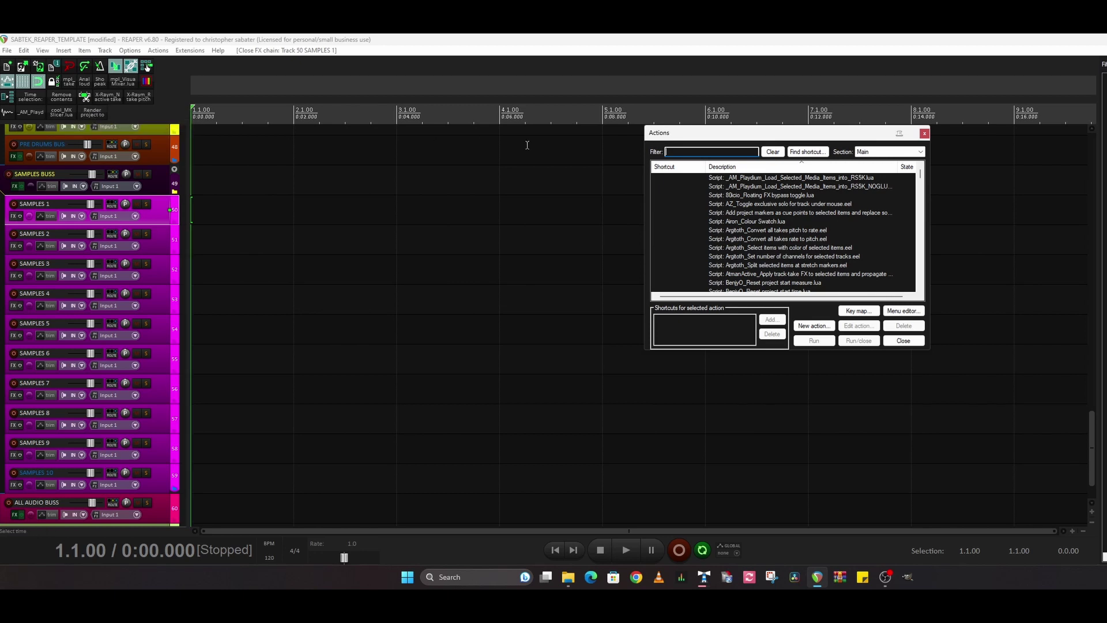
{"action": "left_click", "coordinate": [689, 151]}
{"action": "type", "text": "Re"}
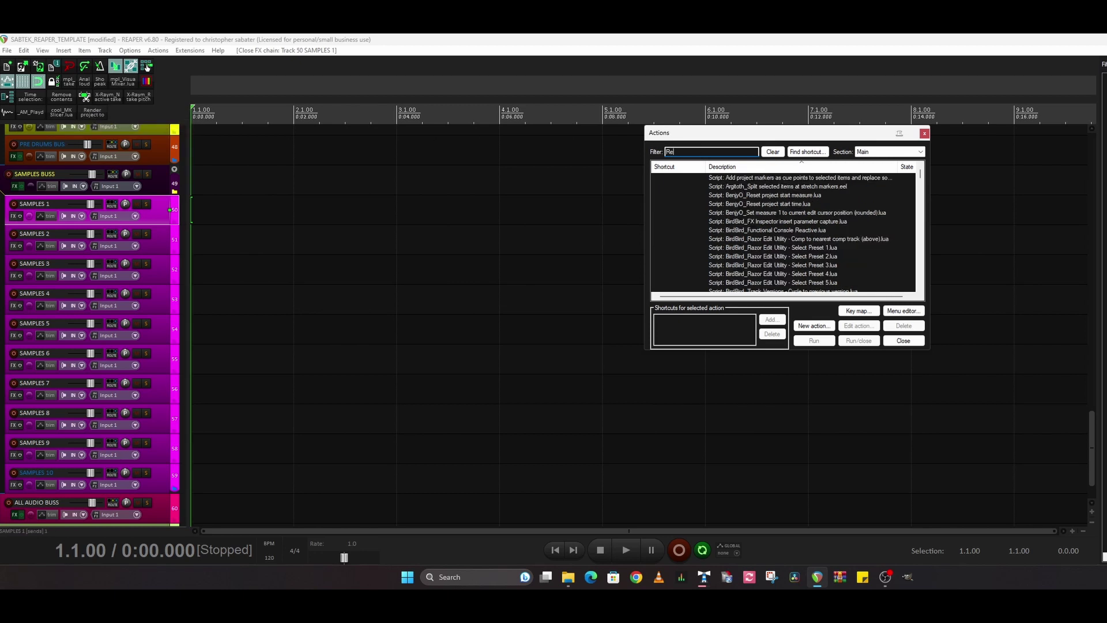
{"action": "type", "text": "nder "}
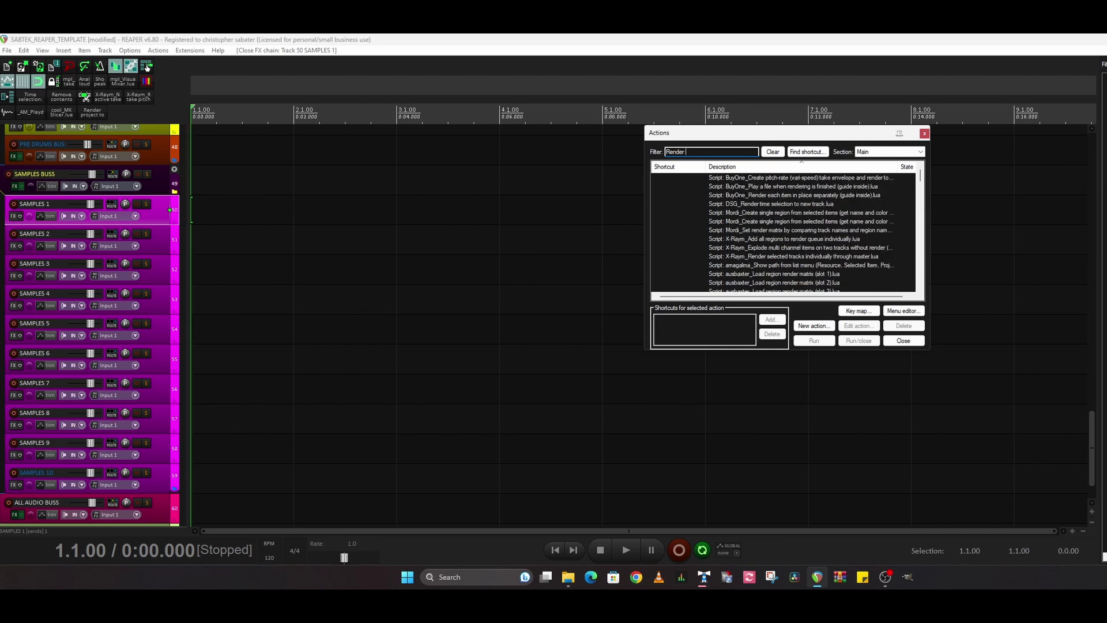
{"action": "type", "text": "project"}
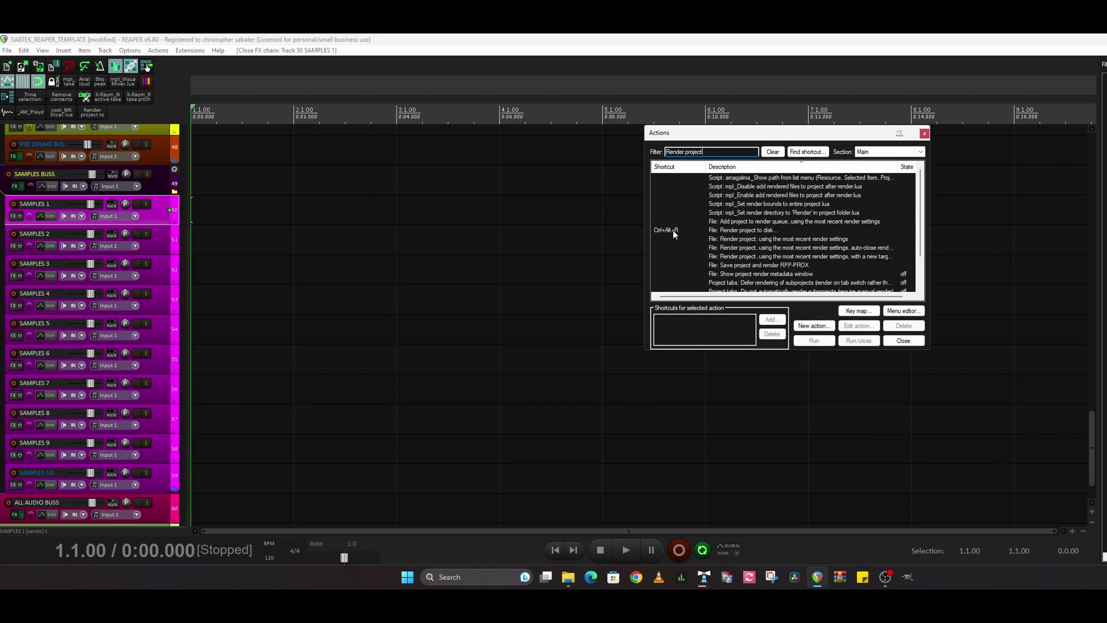
Select the action "File: Render project to disk..." and view its shortcut assignment dialog without entering a new shortcut.
{"action": "left_click", "coordinate": [732, 231]}
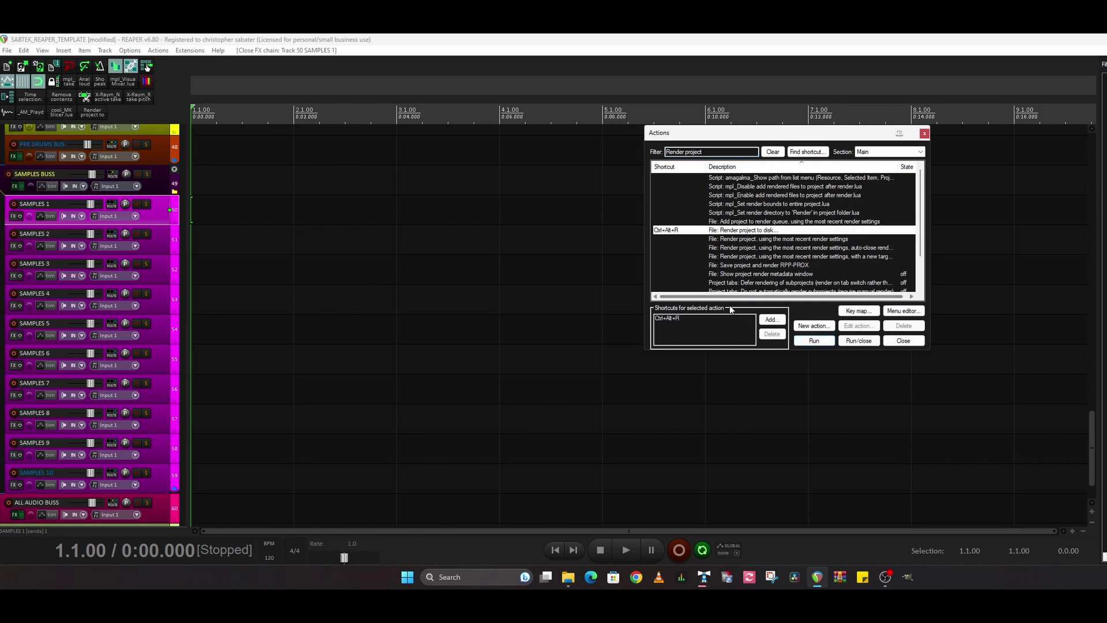
{"action": "left_click", "coordinate": [770, 320]}
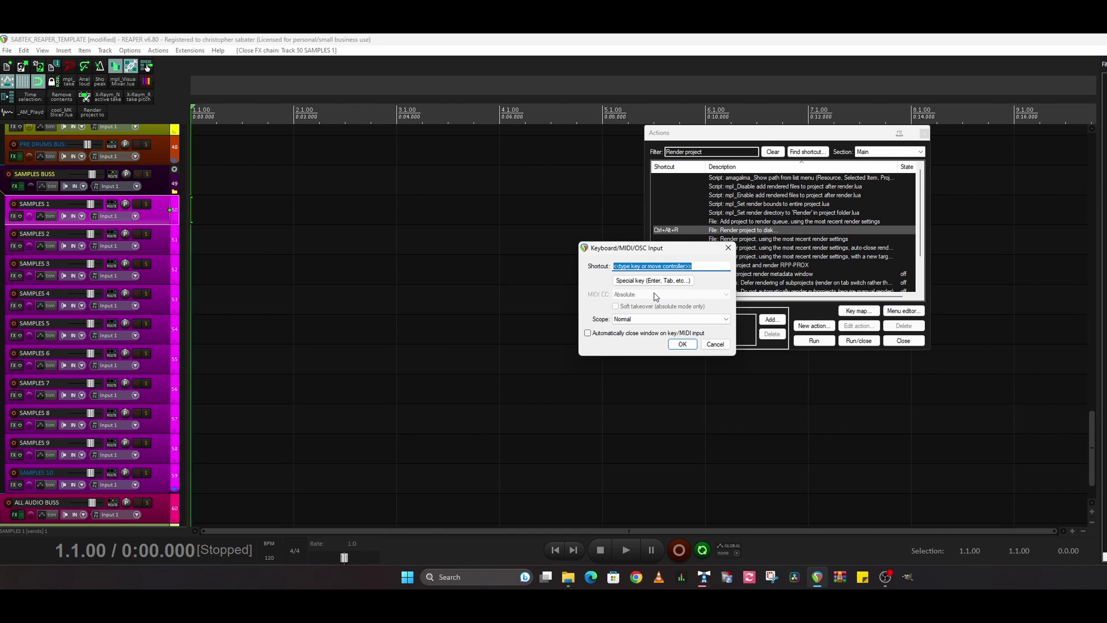
{"action": "left_click", "coordinate": [683, 345]}
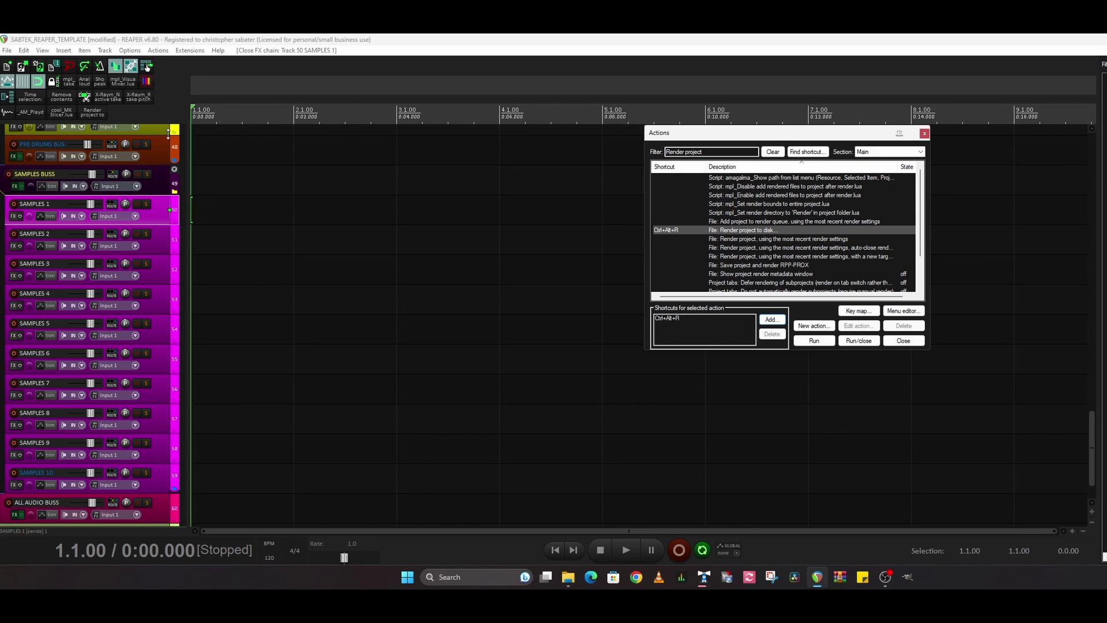
Open the Main toolbar's customization beside the action list and examine the last entries of the customized toolbar.
{"action": "left_click", "coordinate": [121, 112]}
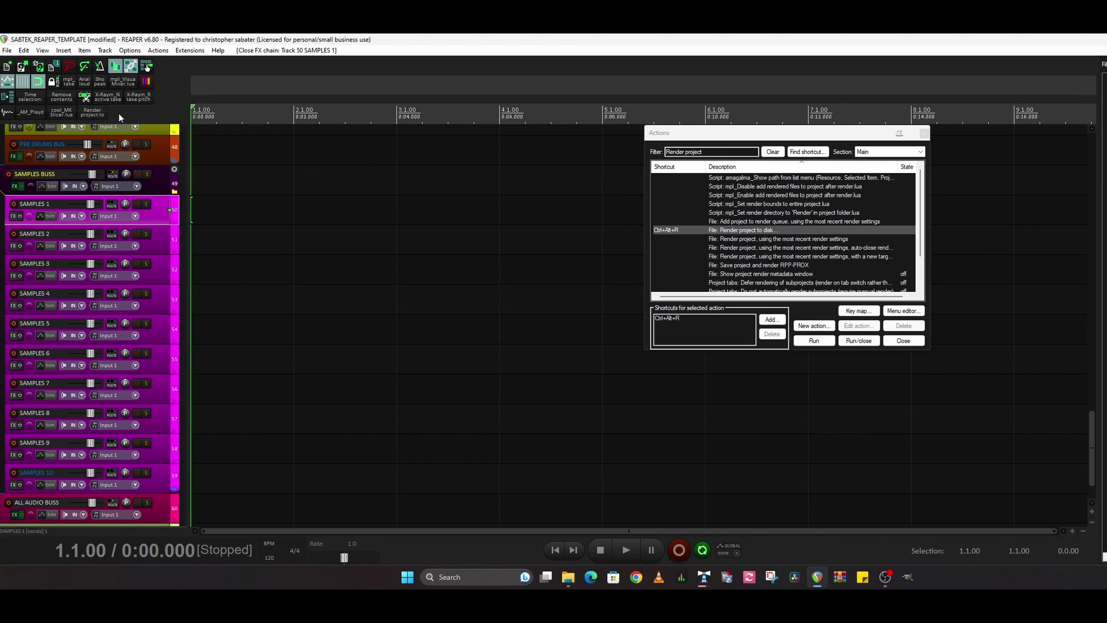
{"action": "left_click", "coordinate": [710, 151]}
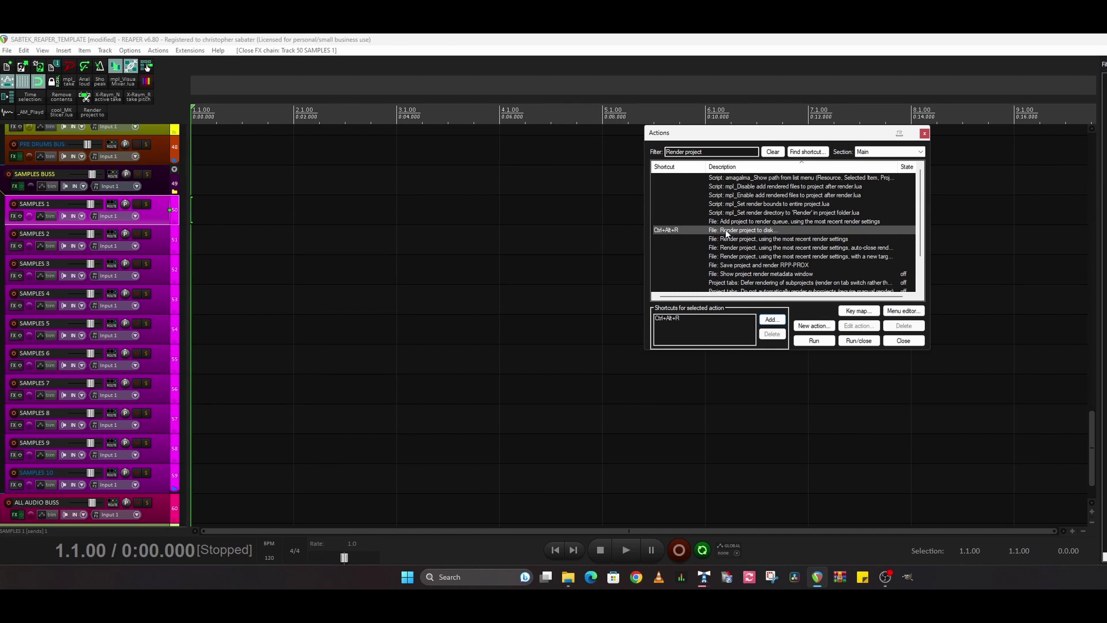
{"action": "left_click", "coordinate": [735, 231]}
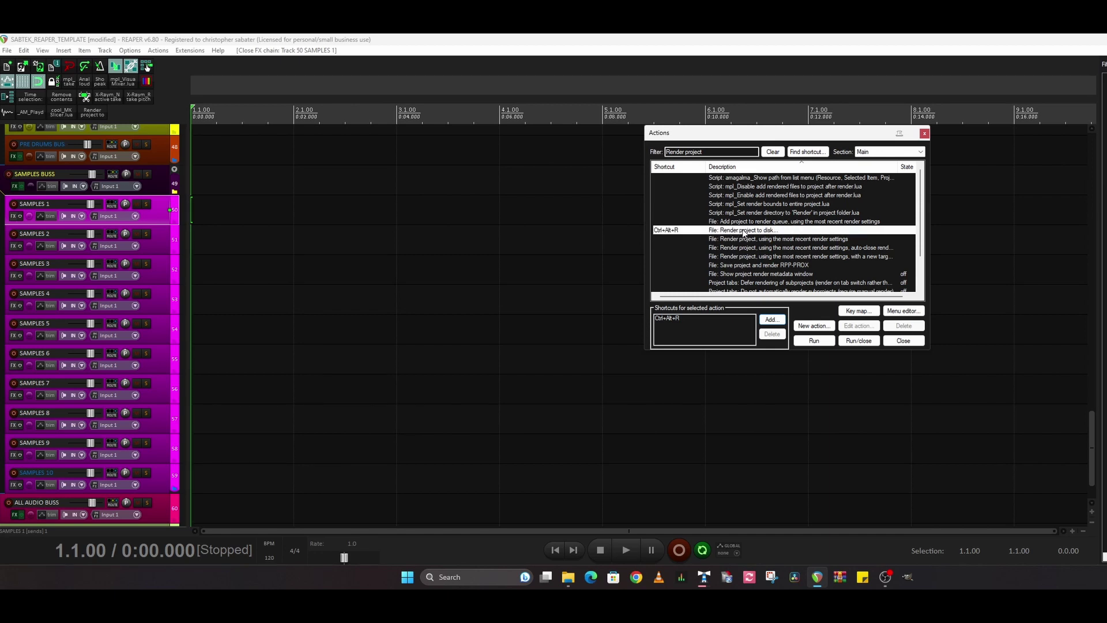
{"action": "right_click", "coordinate": [122, 110]}
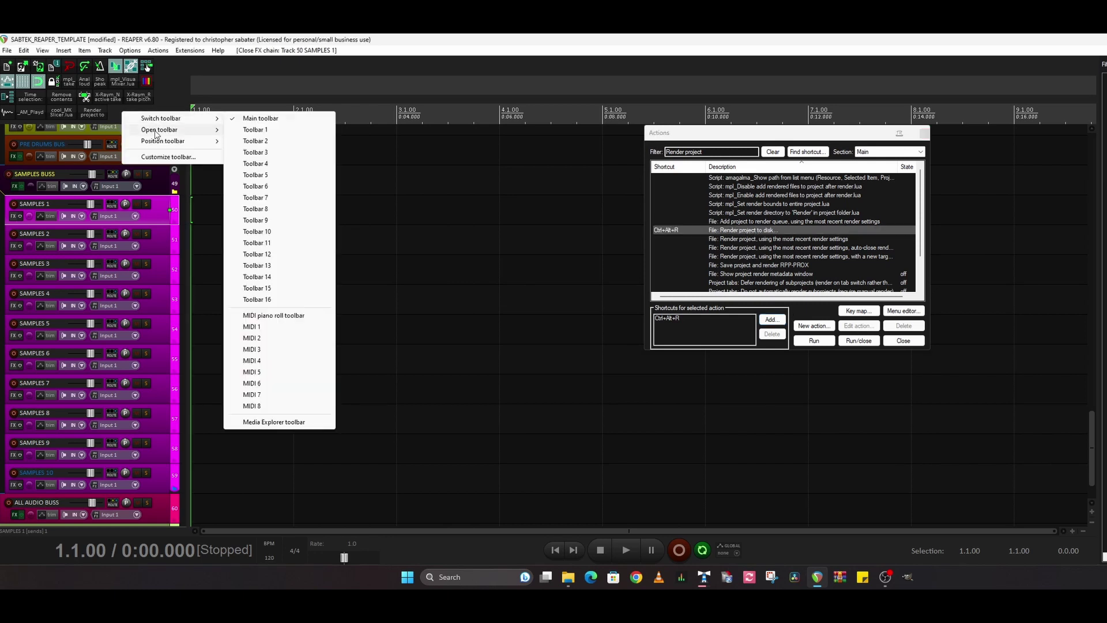
{"action": "left_click", "coordinate": [168, 156]}
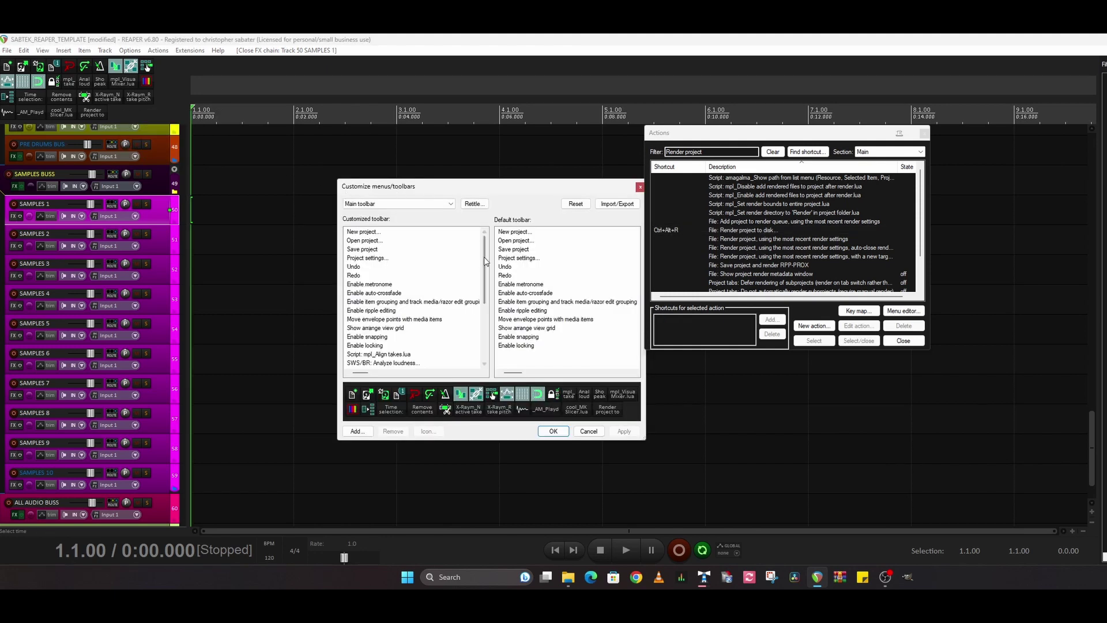
{"action": "scroll", "coordinate": [485, 258], "scroll_direction": "down", "scroll_amount": 5}
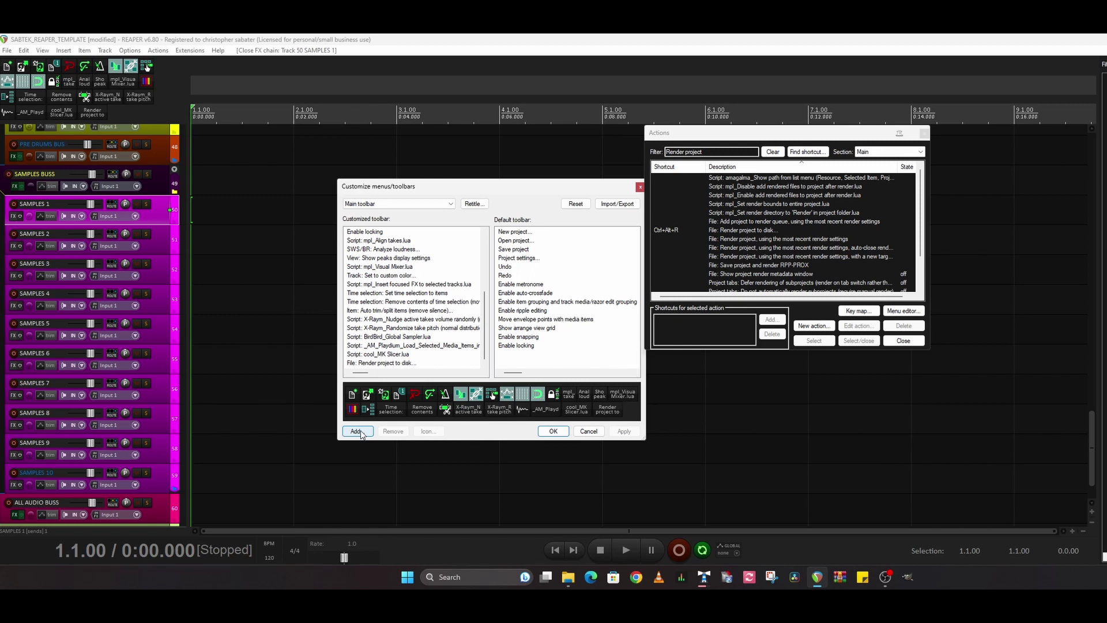
{"action": "left_click_drag", "start_coordinate": [579, 187], "coordinate": [565, 158]}
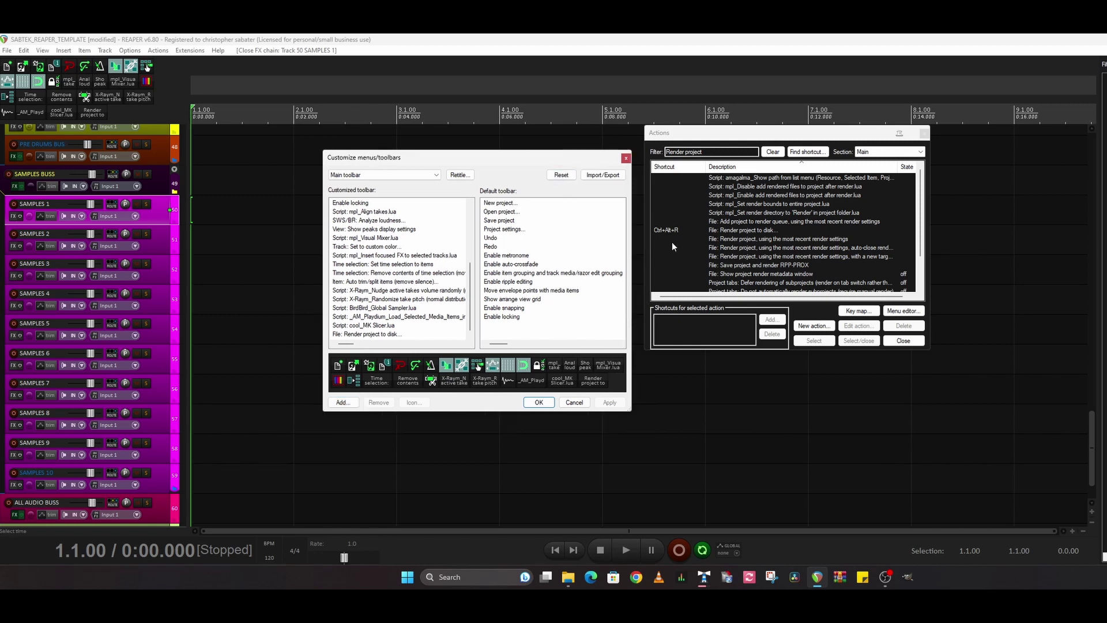
{"action": "left_click", "coordinate": [729, 230]}
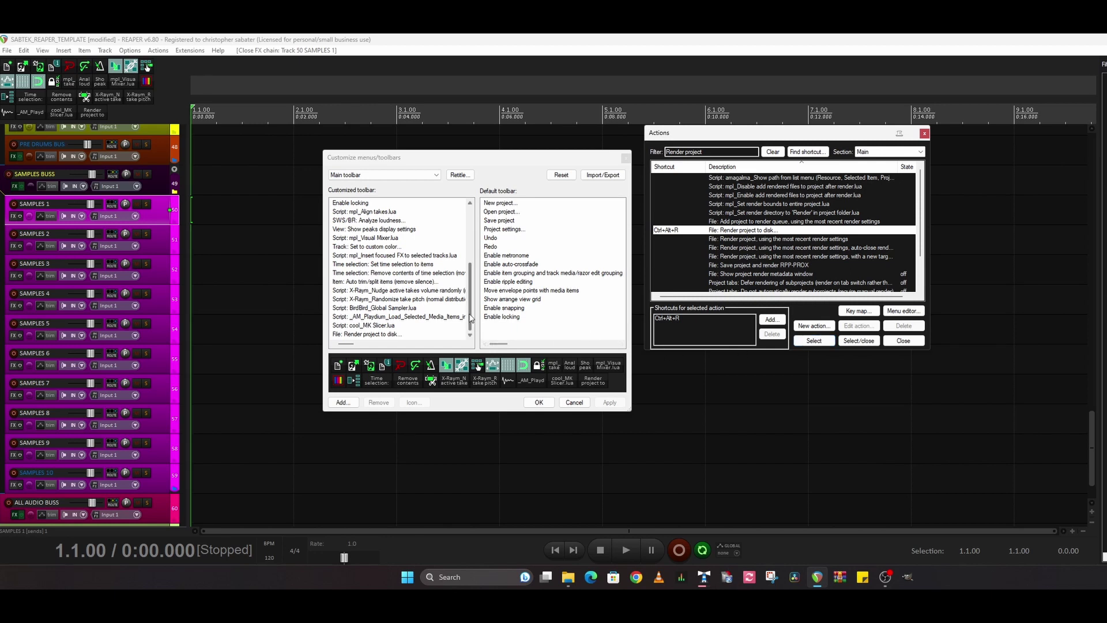
{"action": "left_click", "coordinate": [470, 318]}
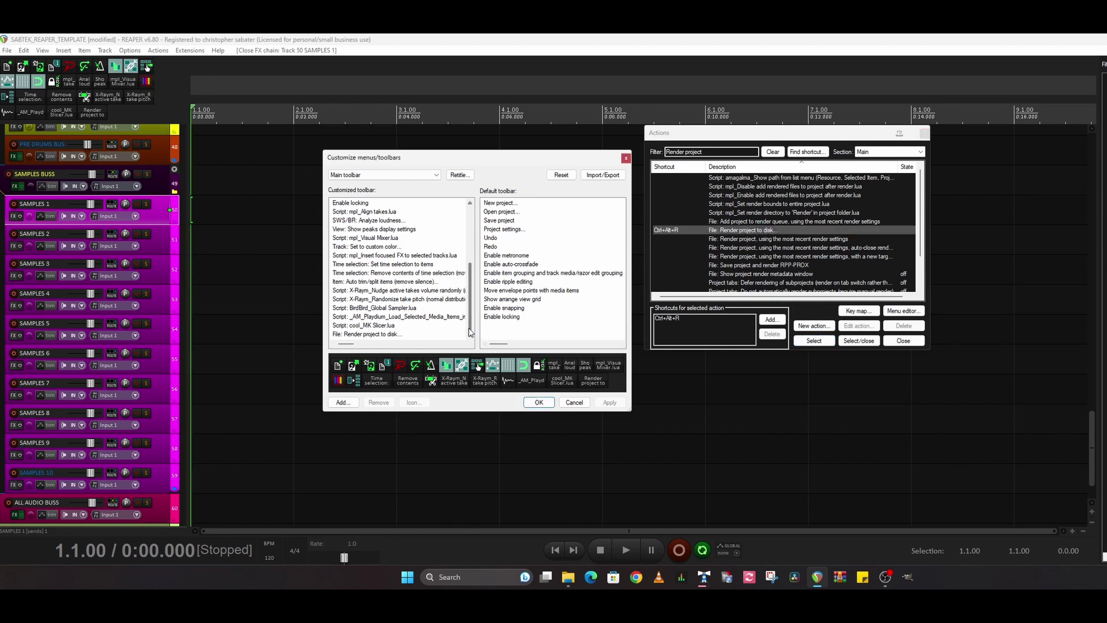
View the text icon settings of the toolbar entry "File: Render project to disk..." and cancel them.
{"action": "left_click", "coordinate": [362, 334]}
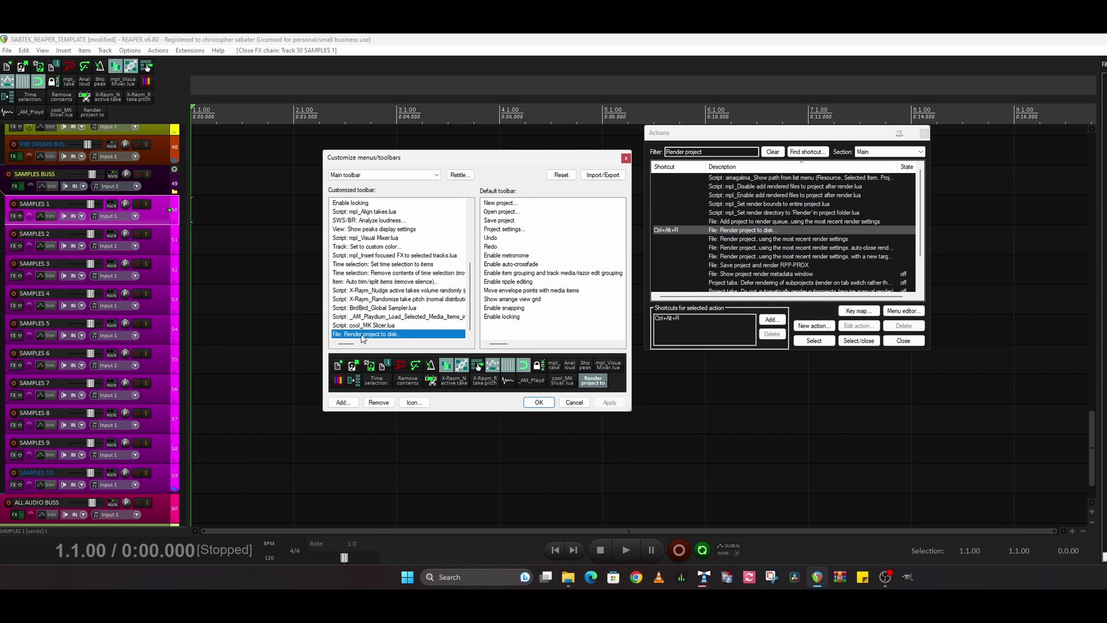
{"action": "left_click", "coordinate": [419, 400]}
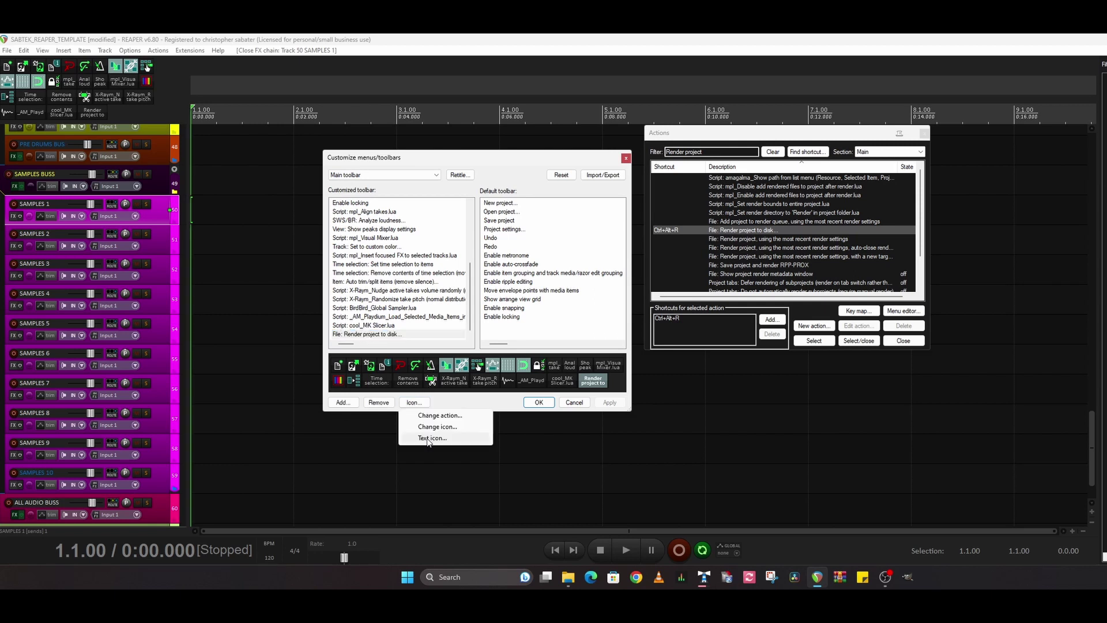
{"action": "left_click", "coordinate": [429, 439]}
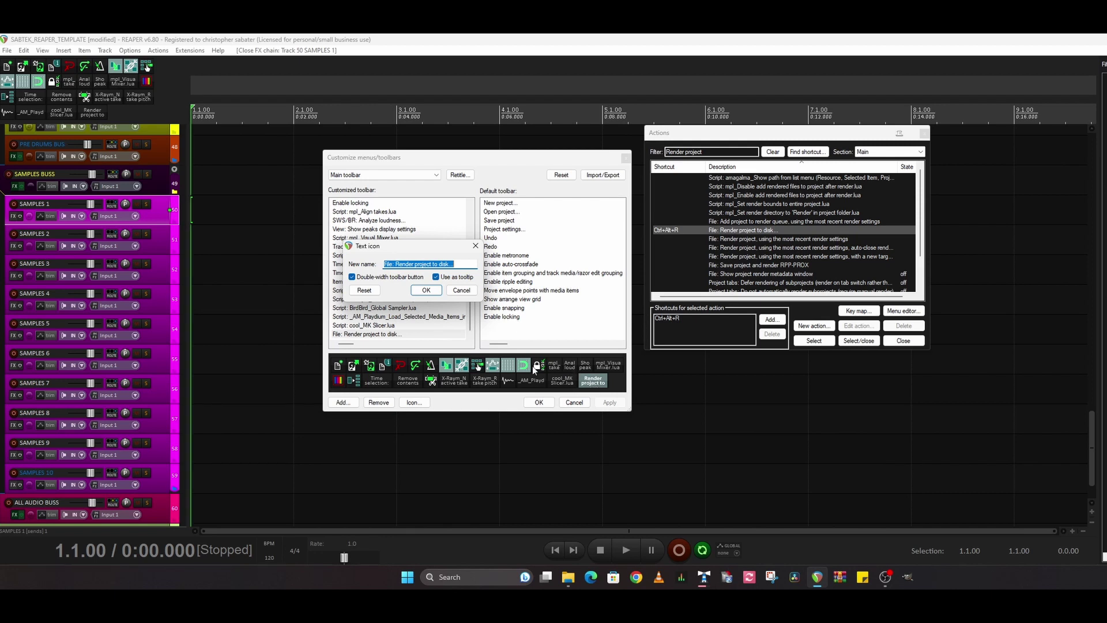
{"action": "key", "text": "Escape"}
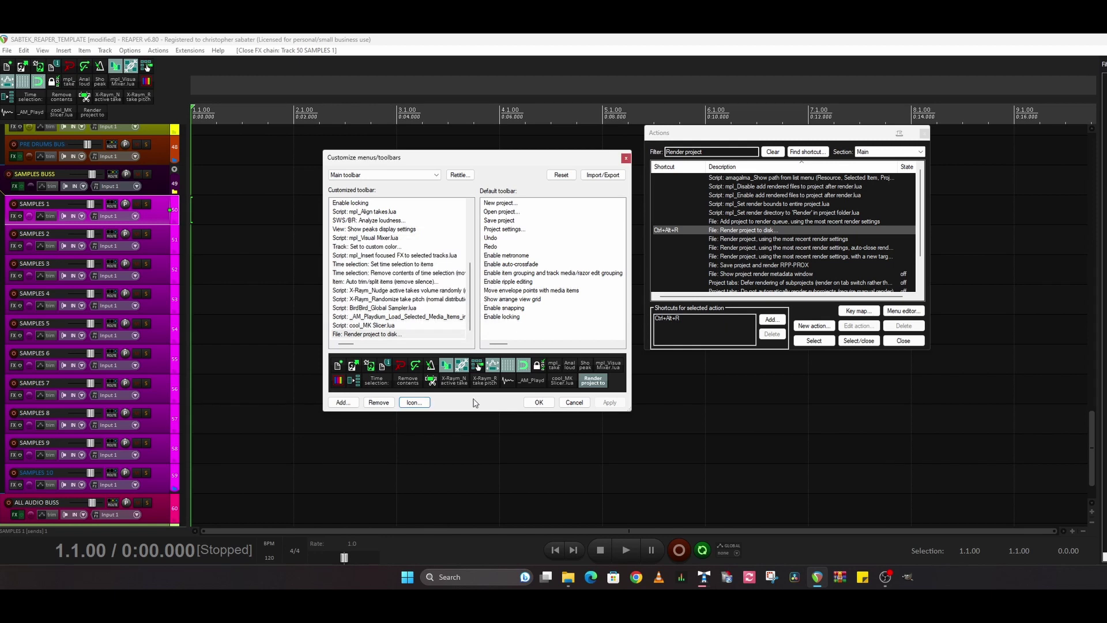
View the available icons for the render toolbar entry, then close the toolbar customization and the action list.
{"action": "left_click", "coordinate": [425, 403]}
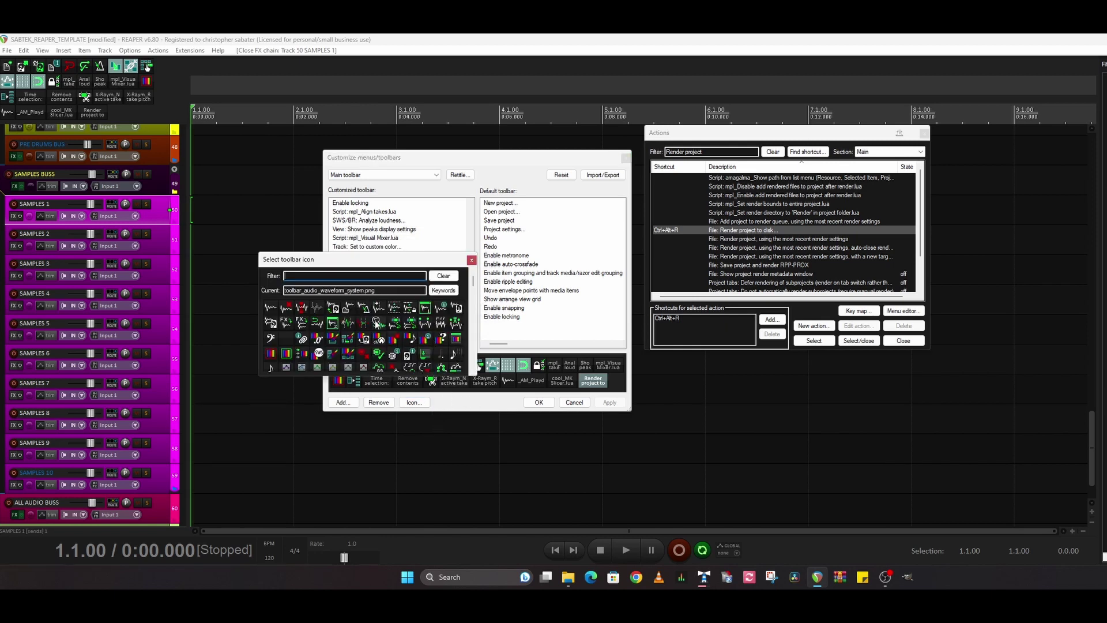
{"action": "key", "text": "Escape"}
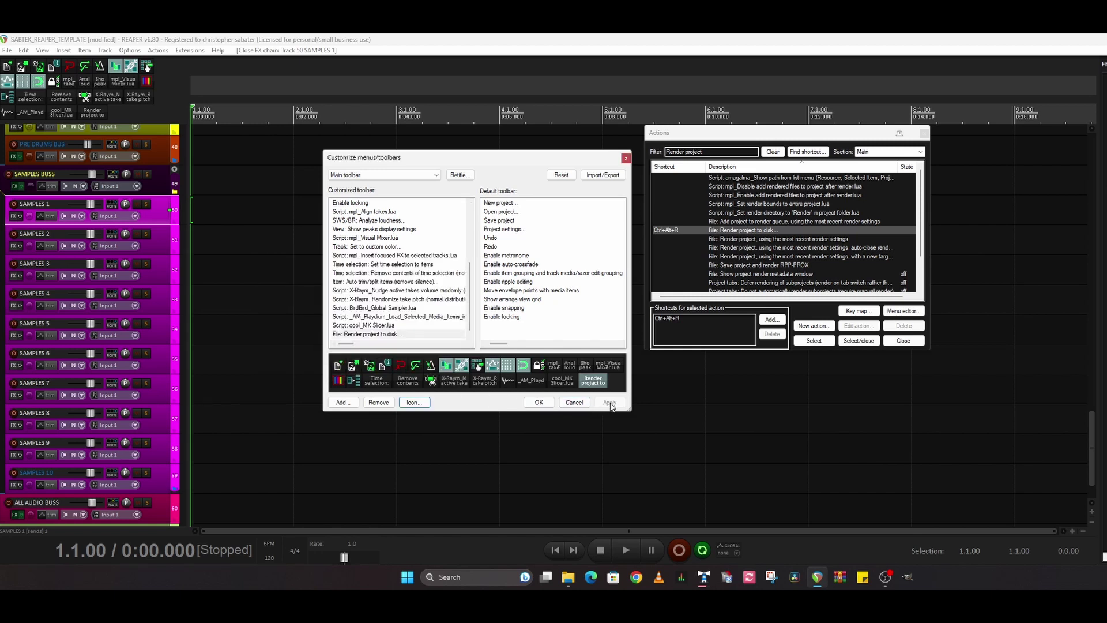
{"action": "left_click", "coordinate": [539, 403]}
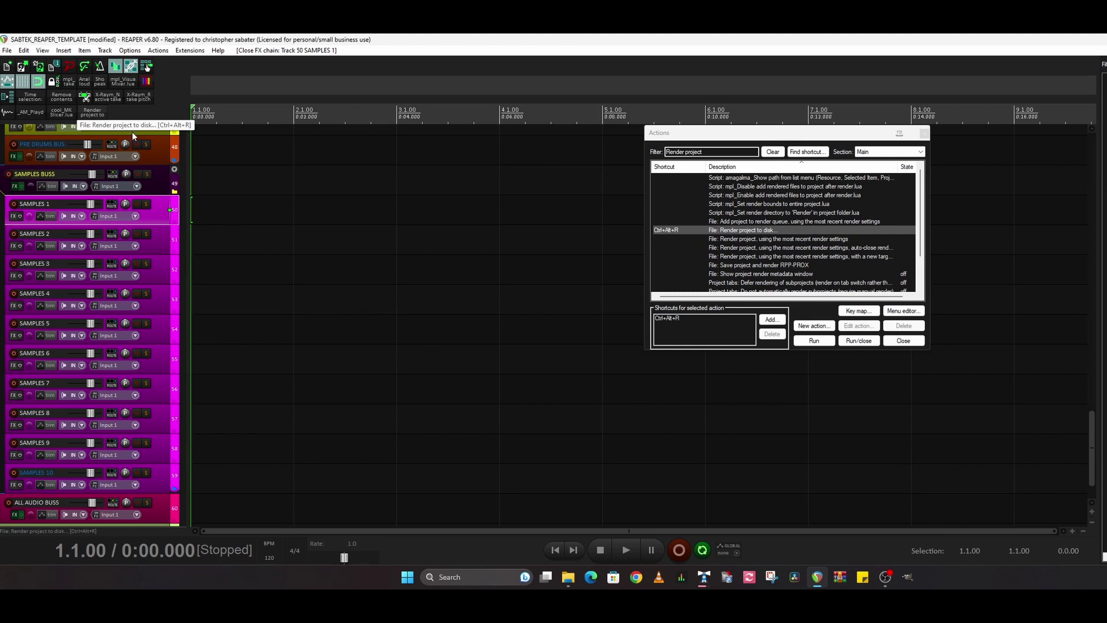
{"action": "left_click", "coordinate": [923, 133]}
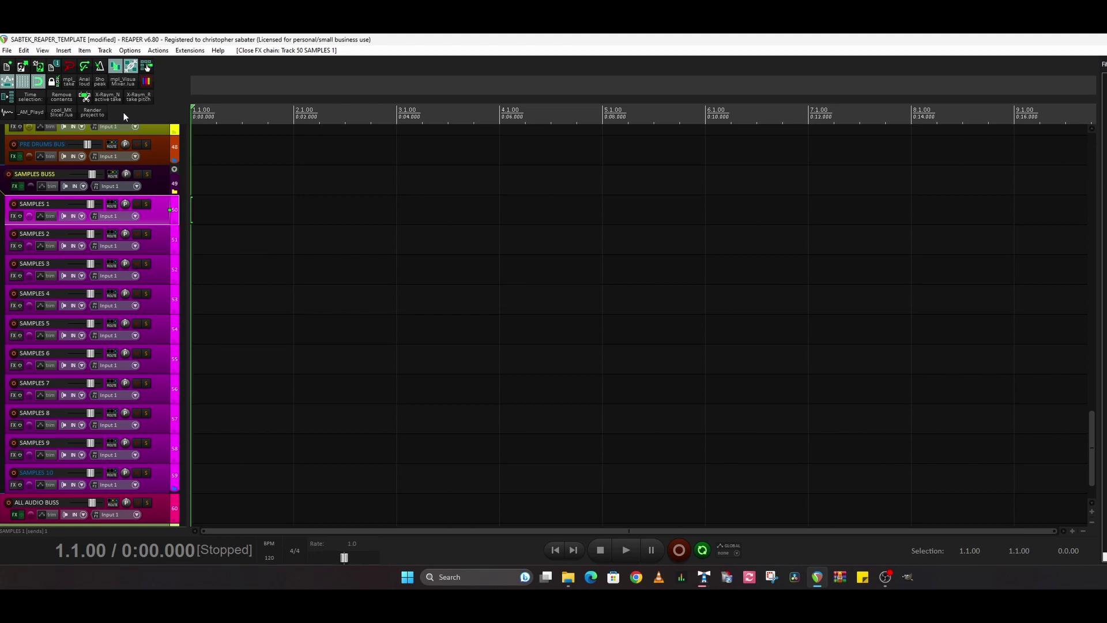
Open the Render to File settings with the custom toolbar command and view the render bounds options, keeping Entire project.
{"action": "left_click", "coordinate": [91, 113]}
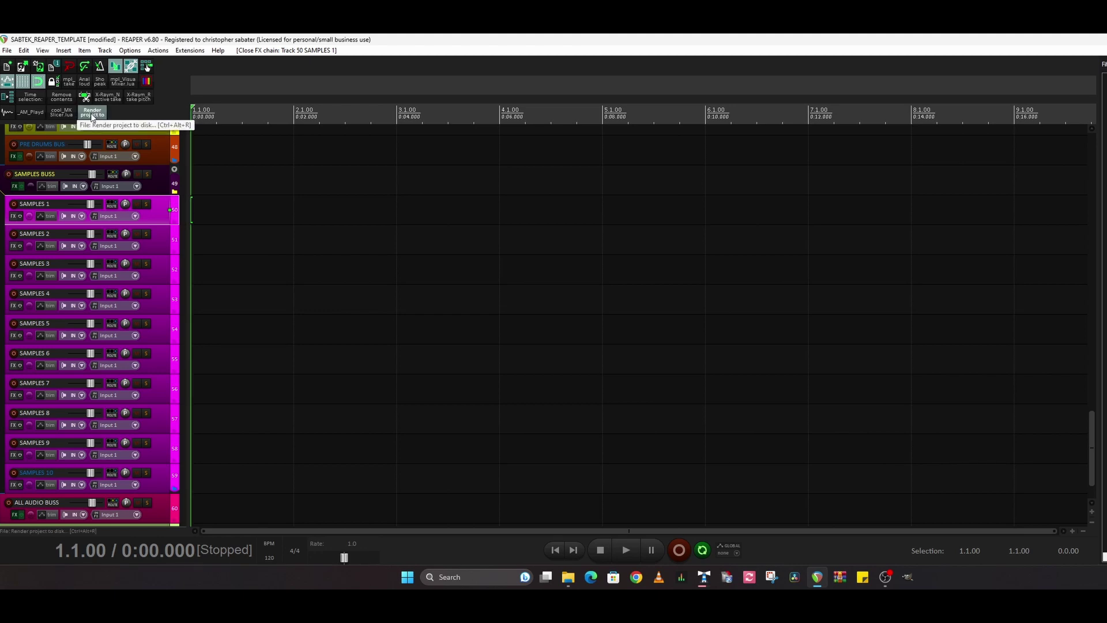
{"action": "left_click_drag", "start_coordinate": [670, 175], "coordinate": [618, 144]}
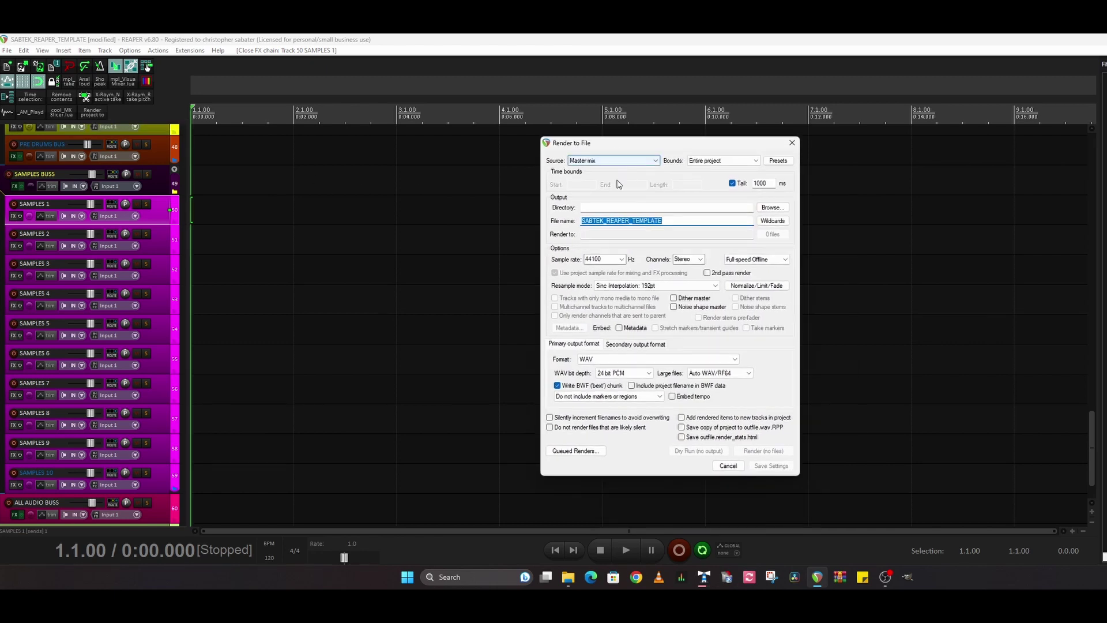
{"action": "left_click", "coordinate": [727, 161]}
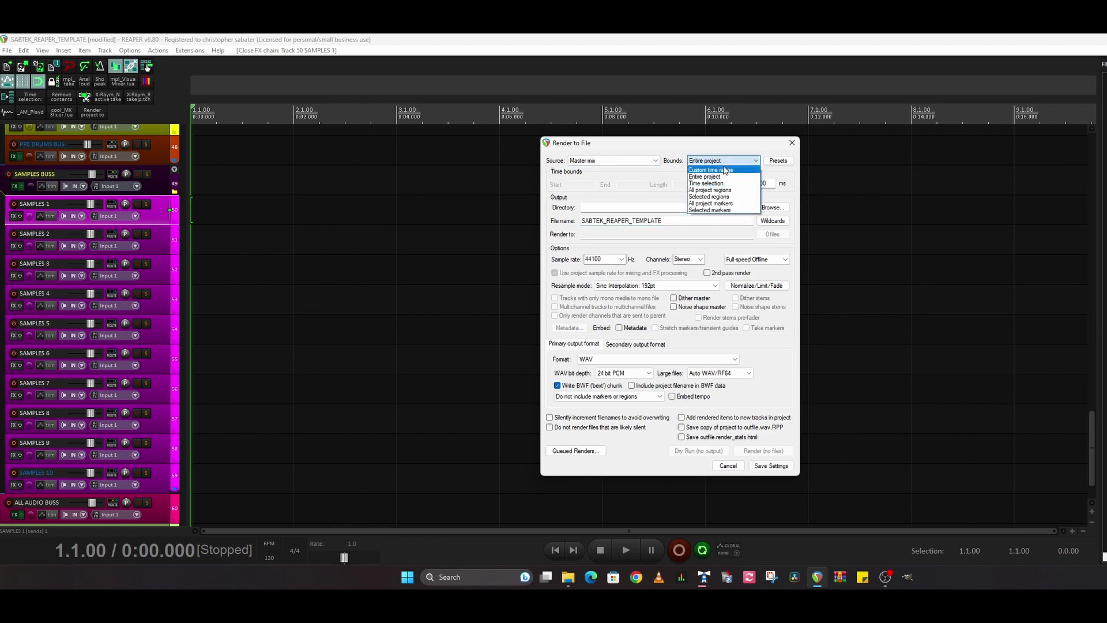
{"action": "left_click", "coordinate": [726, 163]}
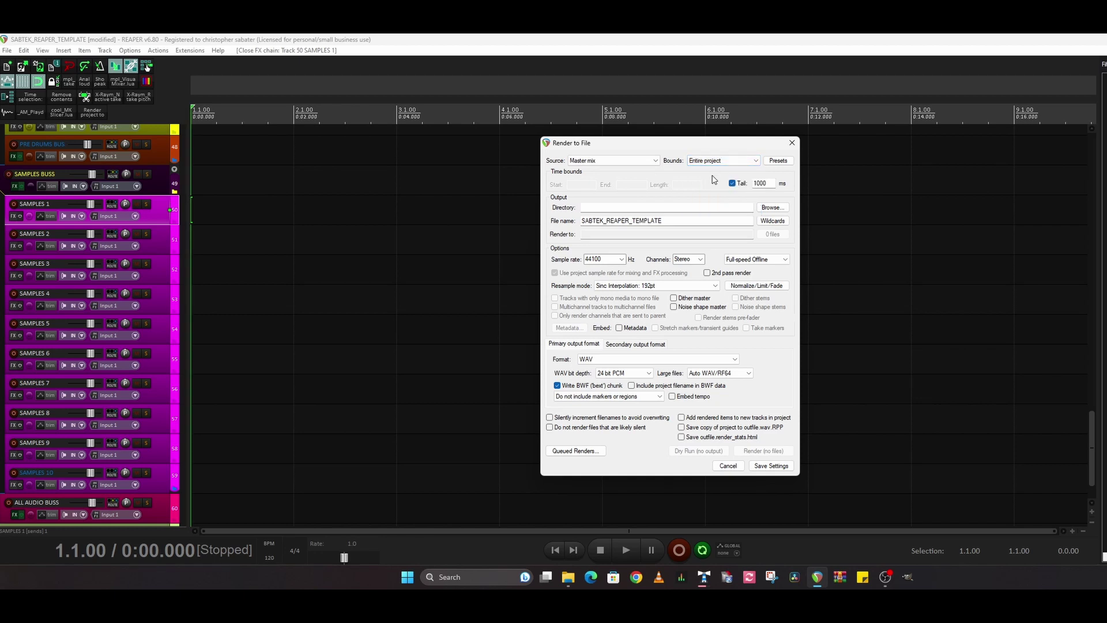
View the output directory choices and the file name wildcard categories in the Render to File settings, then close them without rendering.
{"action": "left_click", "coordinate": [773, 208]}
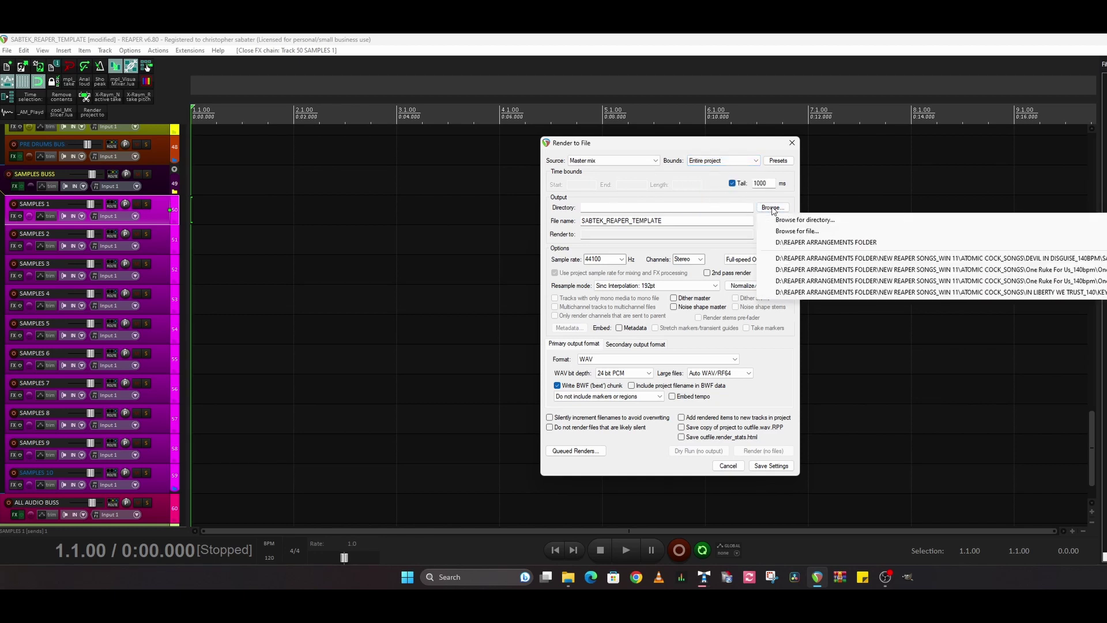
{"action": "left_click", "coordinate": [566, 231]}
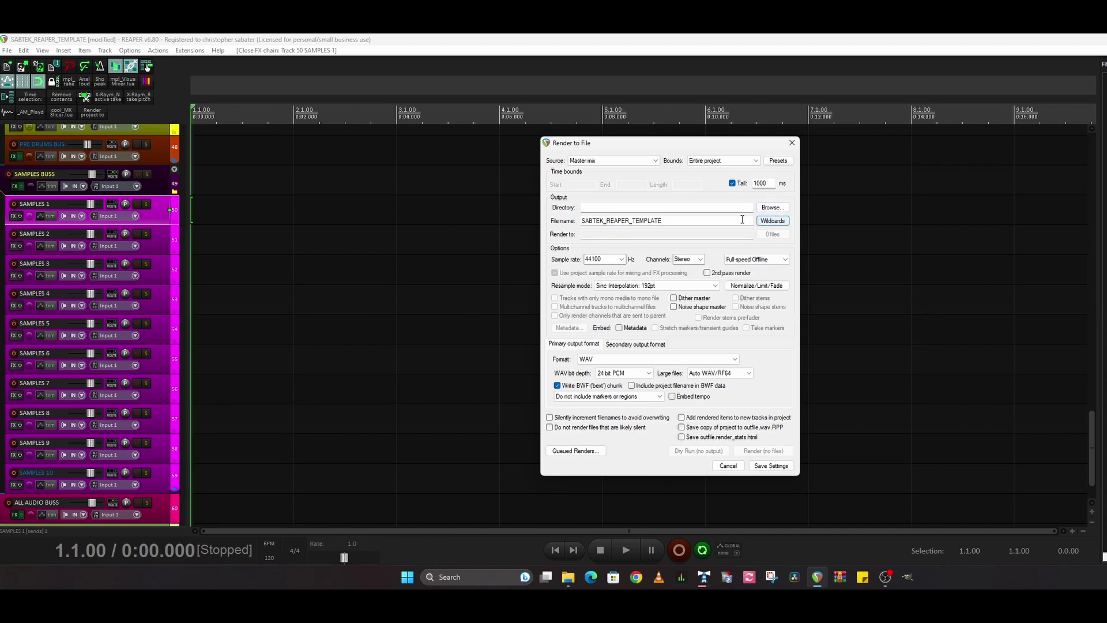
{"action": "left_click", "coordinate": [774, 223]}
{"action": "mouse_move", "coordinate": [789, 235]}
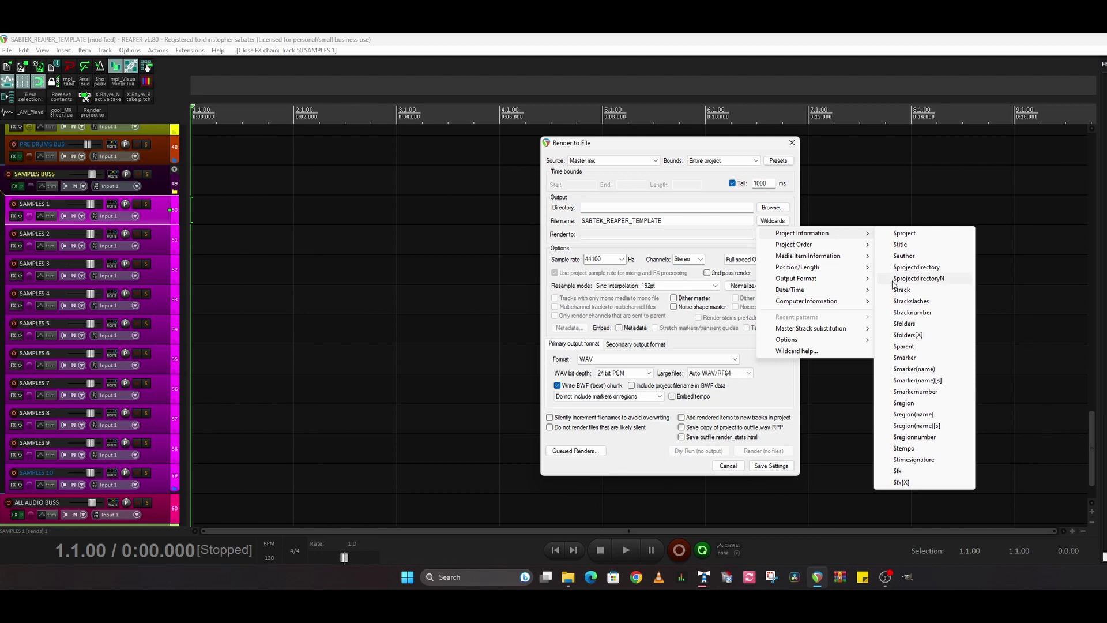
{"action": "mouse_move", "coordinate": [872, 246]}
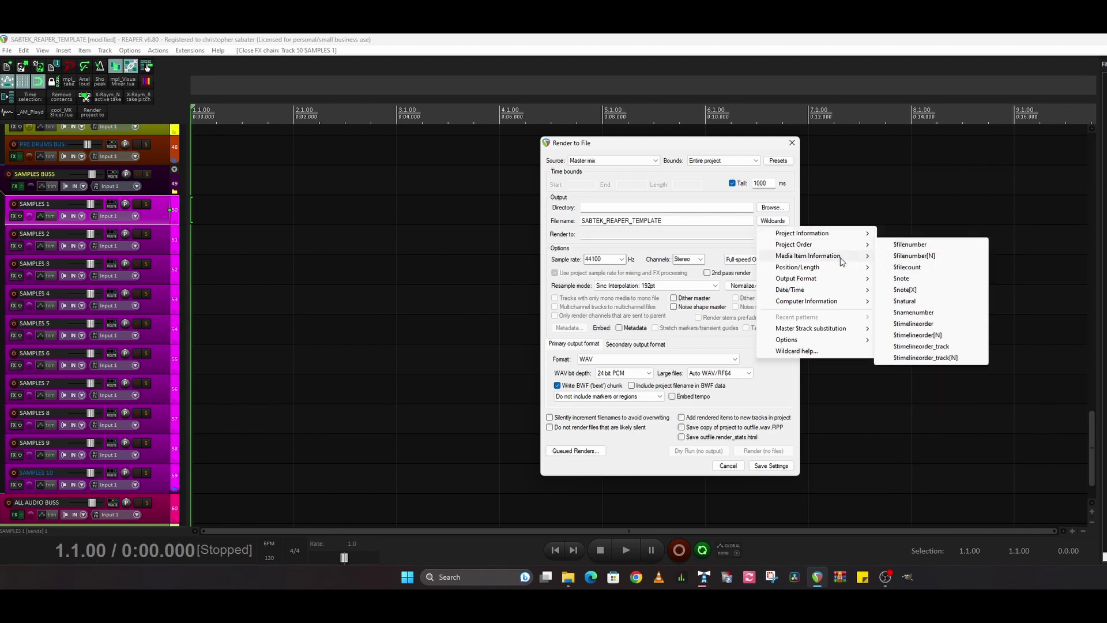
{"action": "mouse_move", "coordinate": [833, 280]}
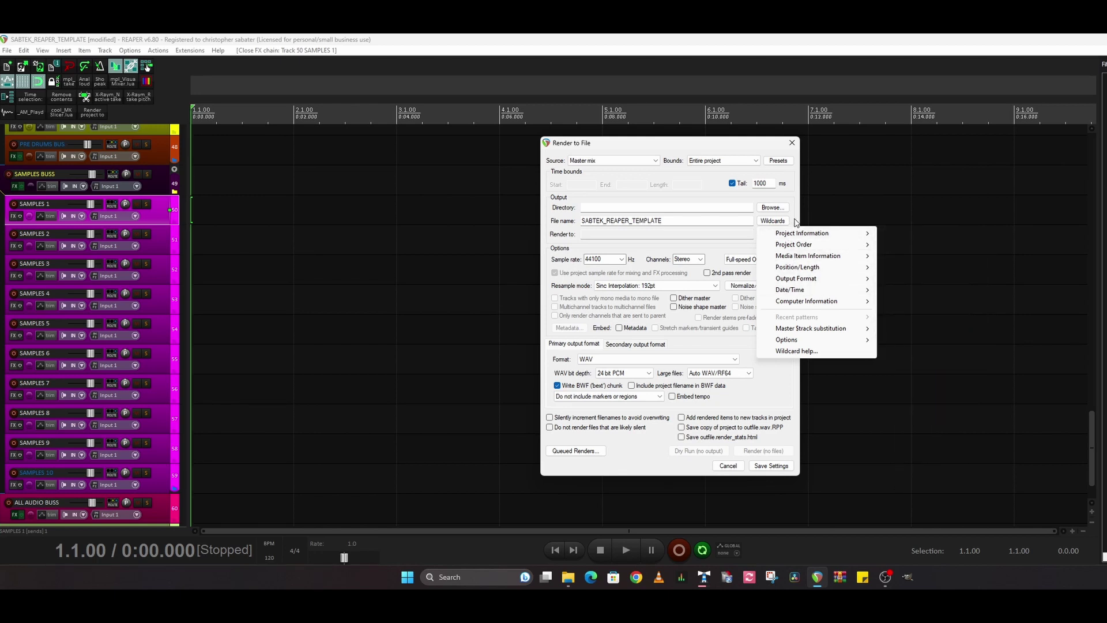
{"action": "left_click", "coordinate": [707, 222]}
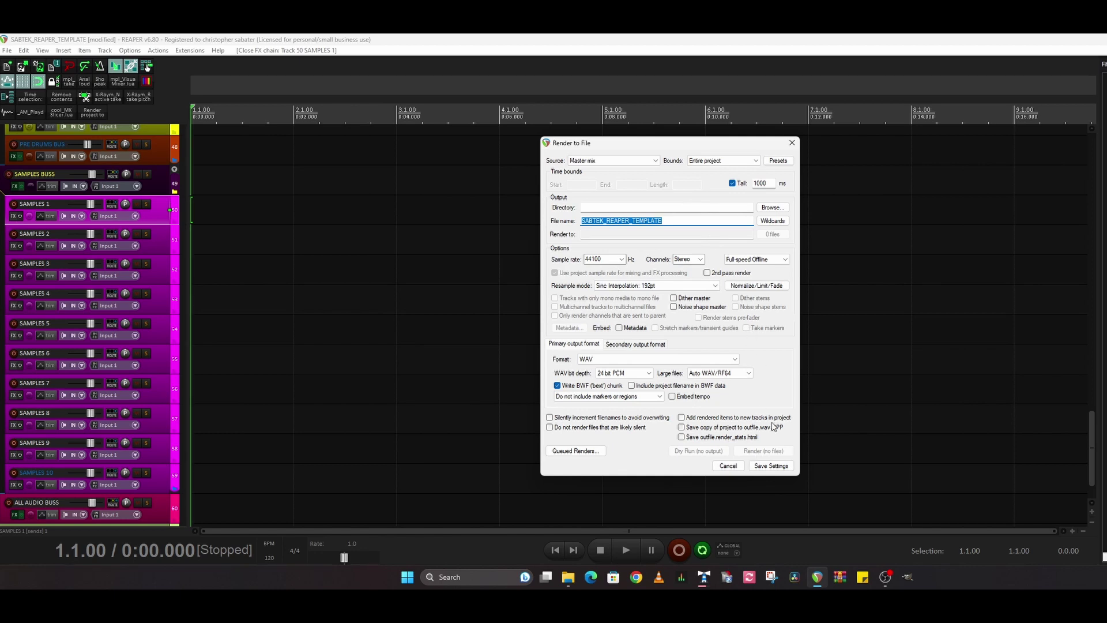
{"action": "left_click", "coordinate": [792, 145]}
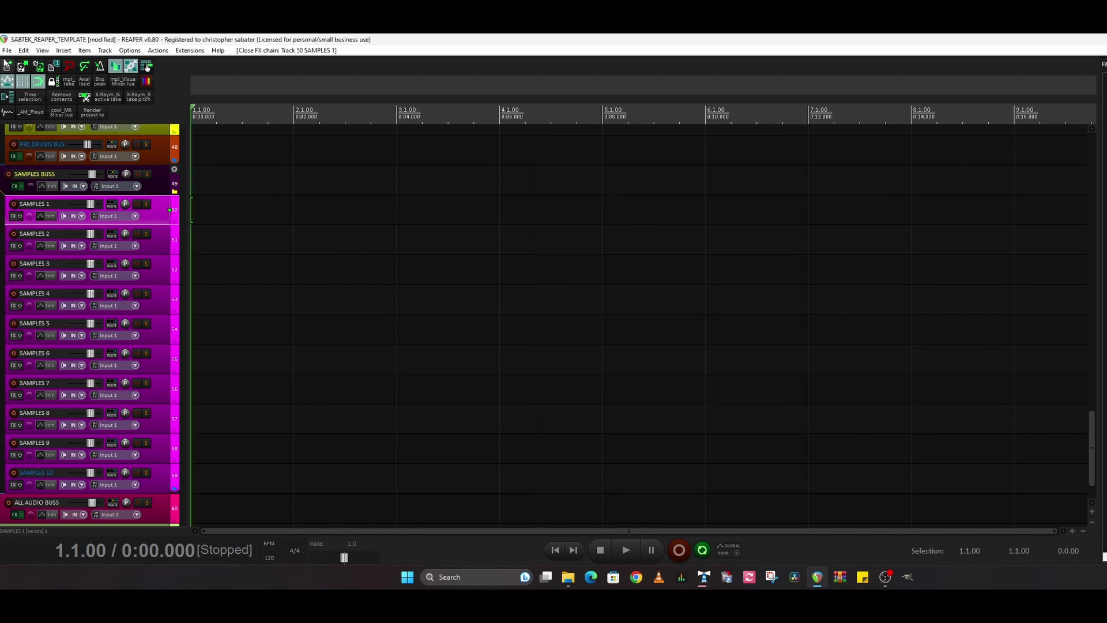
View the standard Render command among the file commands, then open Render to File with the custom toolbar command and close it.
{"action": "left_click", "coordinate": [6, 51]}
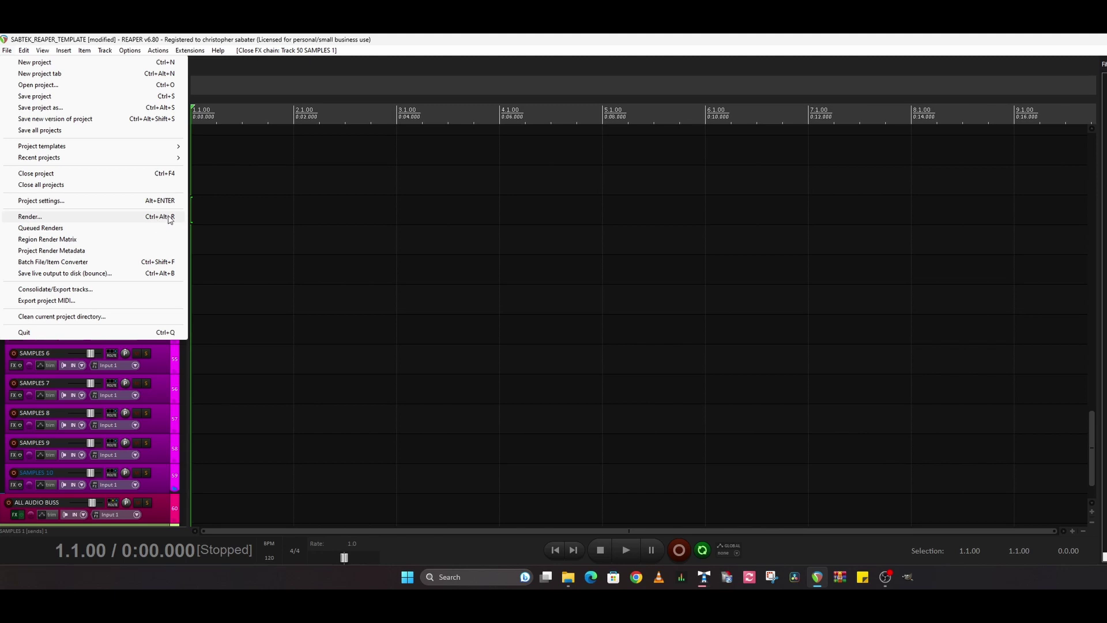
{"action": "left_click", "coordinate": [366, 41]}
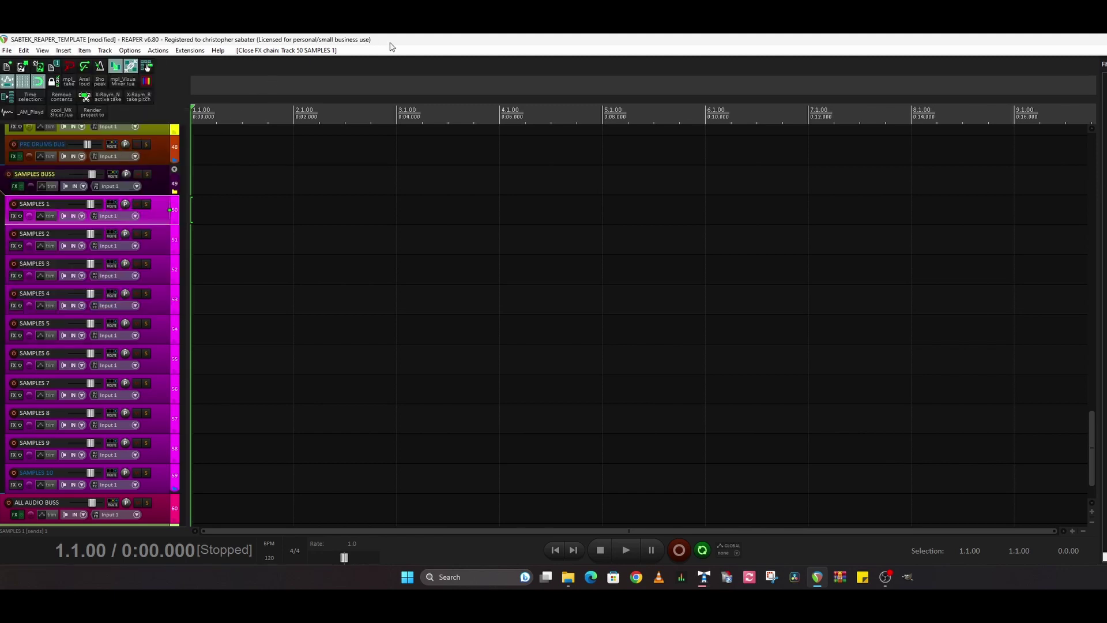
{"action": "left_click", "coordinate": [94, 114]}
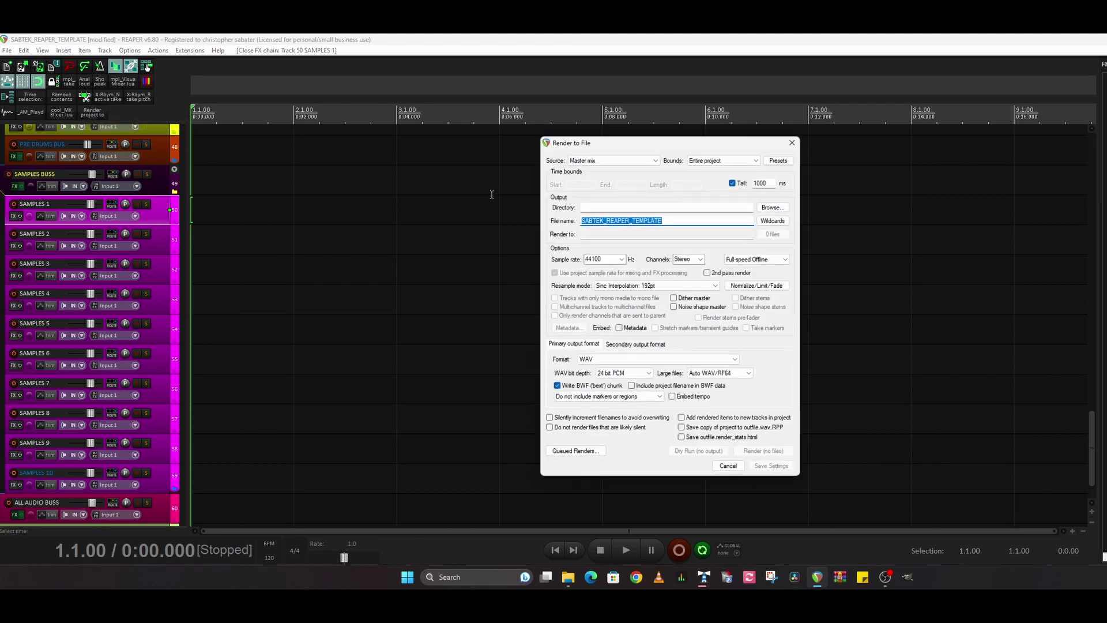
{"action": "left_click", "coordinate": [791, 144]}
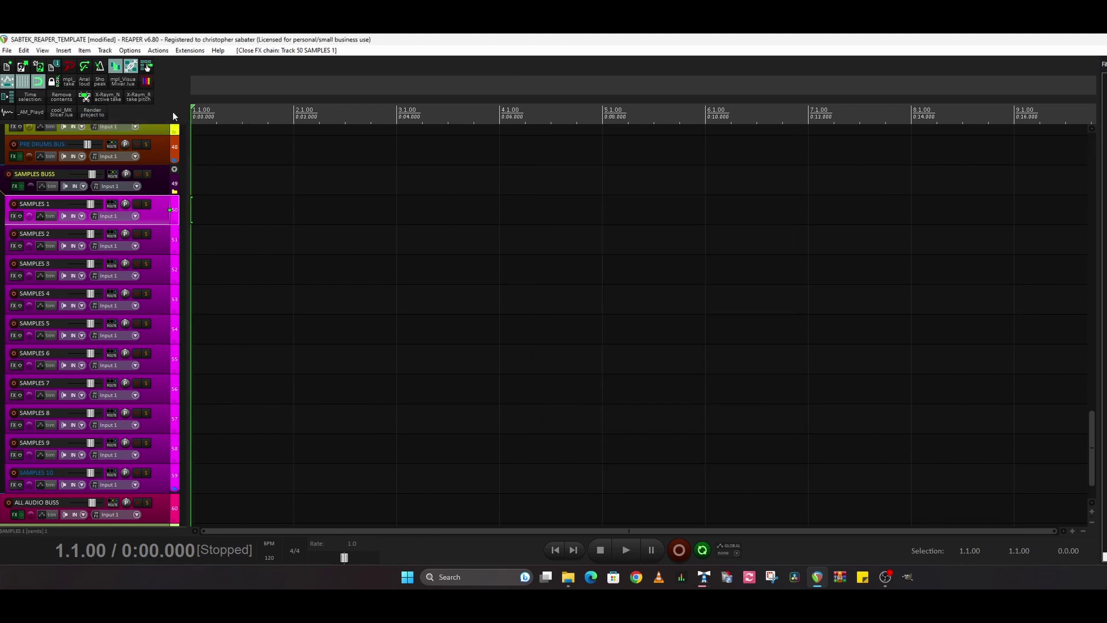
Open the action list and reposition its window.
{"action": "left_click", "coordinate": [190, 51]}
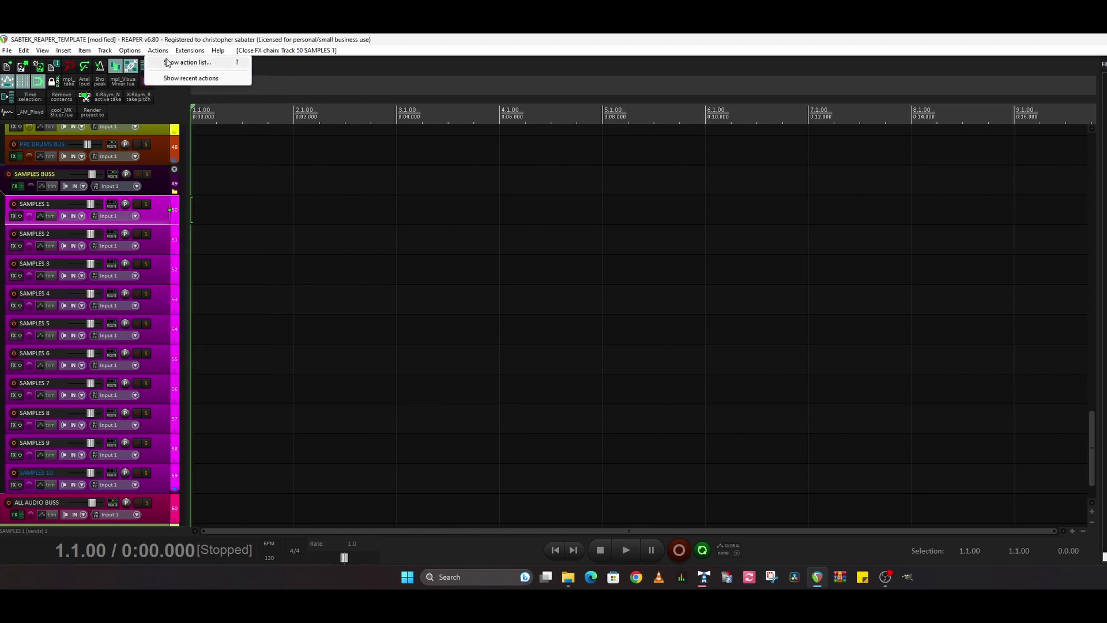
{"action": "left_click", "coordinate": [184, 60]}
{"action": "left_click_drag", "start_coordinate": [717, 133], "coordinate": [610, 134]}
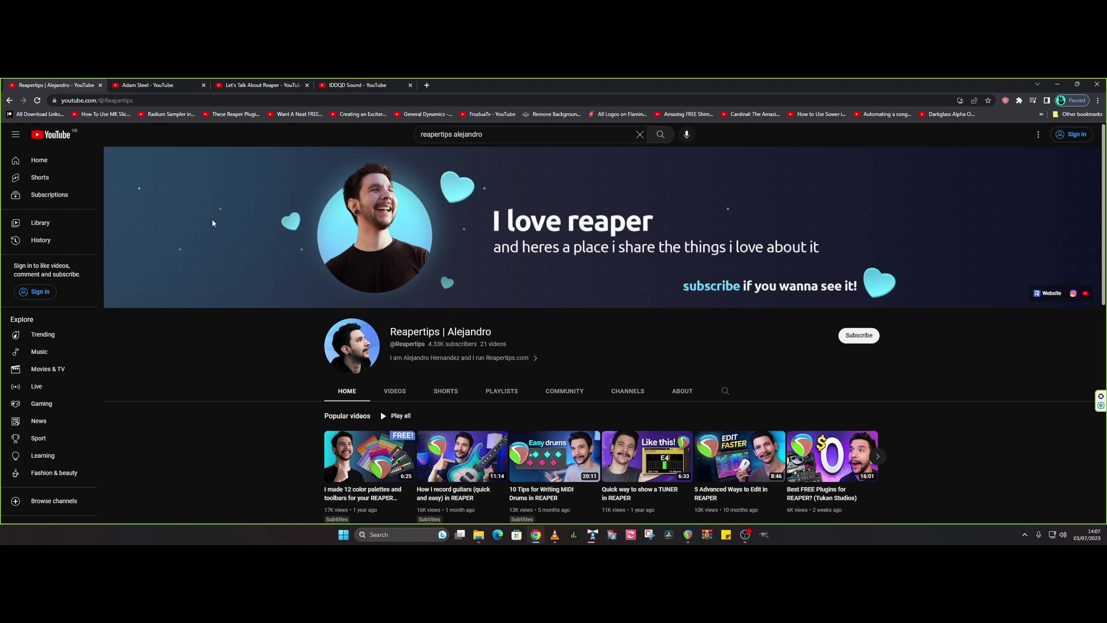
In the browser, view the YouTube channels of Hop Pole Studios, Let's Talk About Reaper and IDDQD Sound.
{"action": "left_click", "coordinate": [161, 85]}
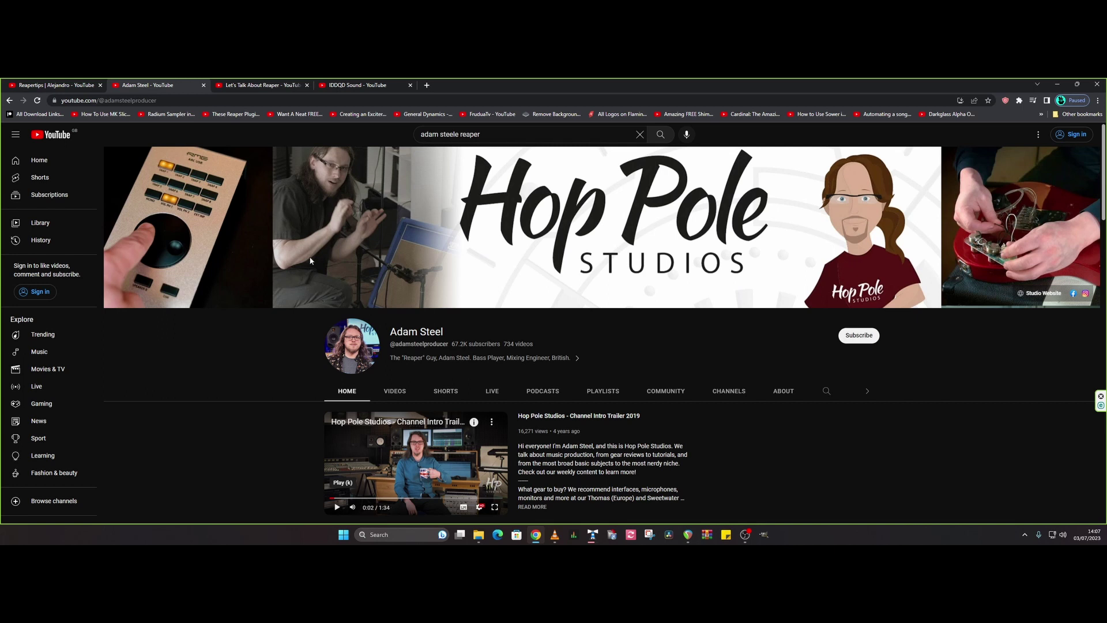
{"action": "left_click", "coordinate": [261, 85]}
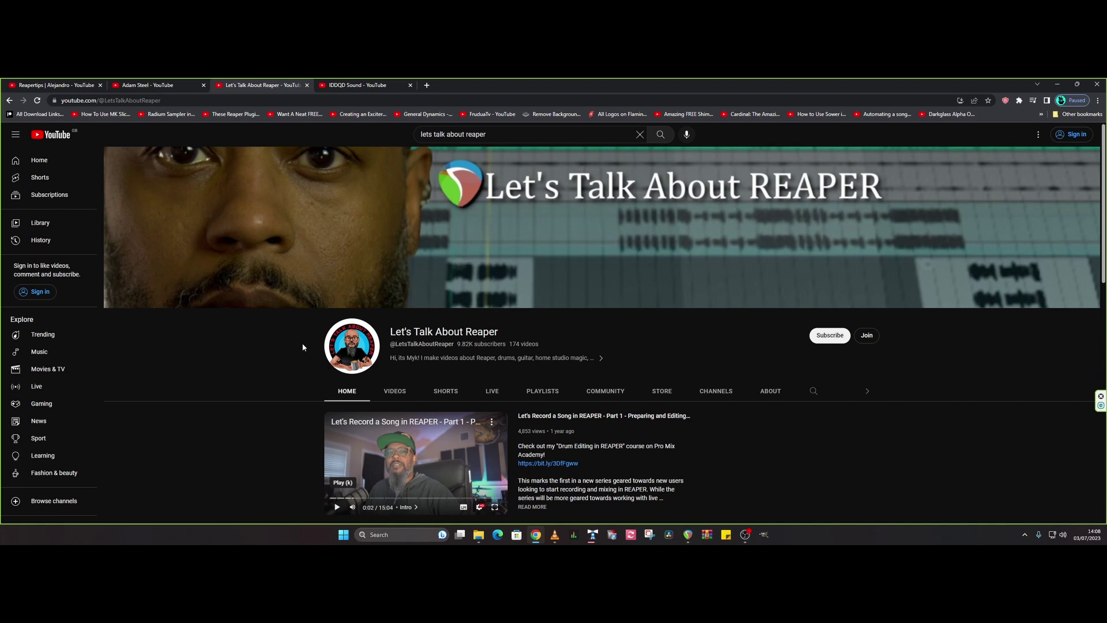
{"action": "left_click", "coordinate": [356, 85]}
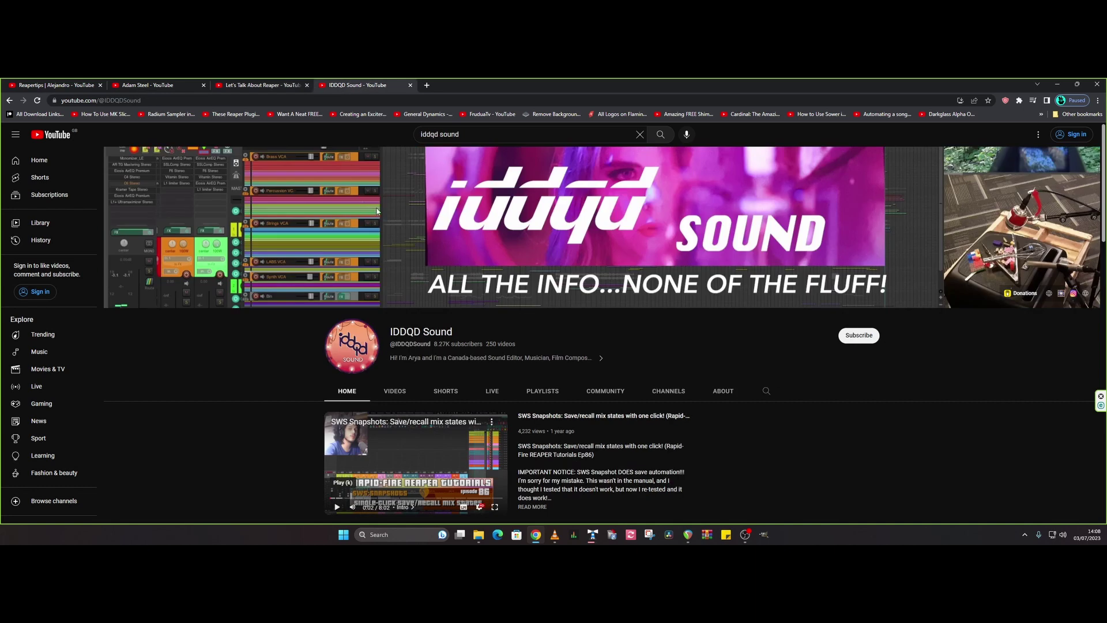